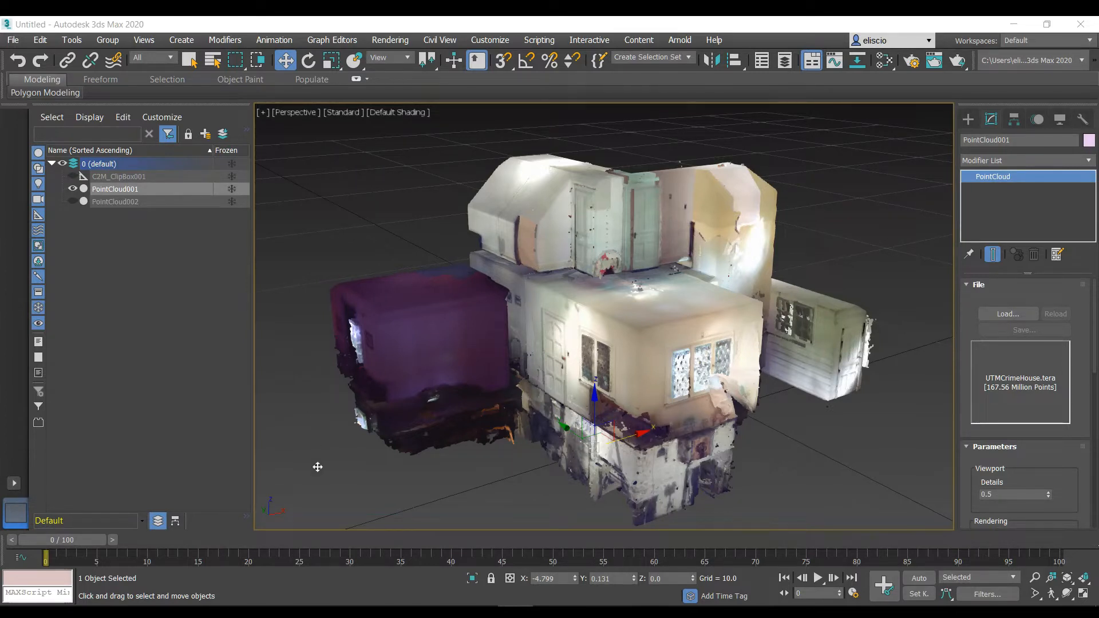
# Step: Clear the selection and create a Clouds2Max EditBox helper beneath the house point cloud
pyautogui.keyDown('alt'); pyautogui.moveTo(513, 414); pyautogui.dragTo(543, 378, button='middle'); pyautogui.keyUp('alt')
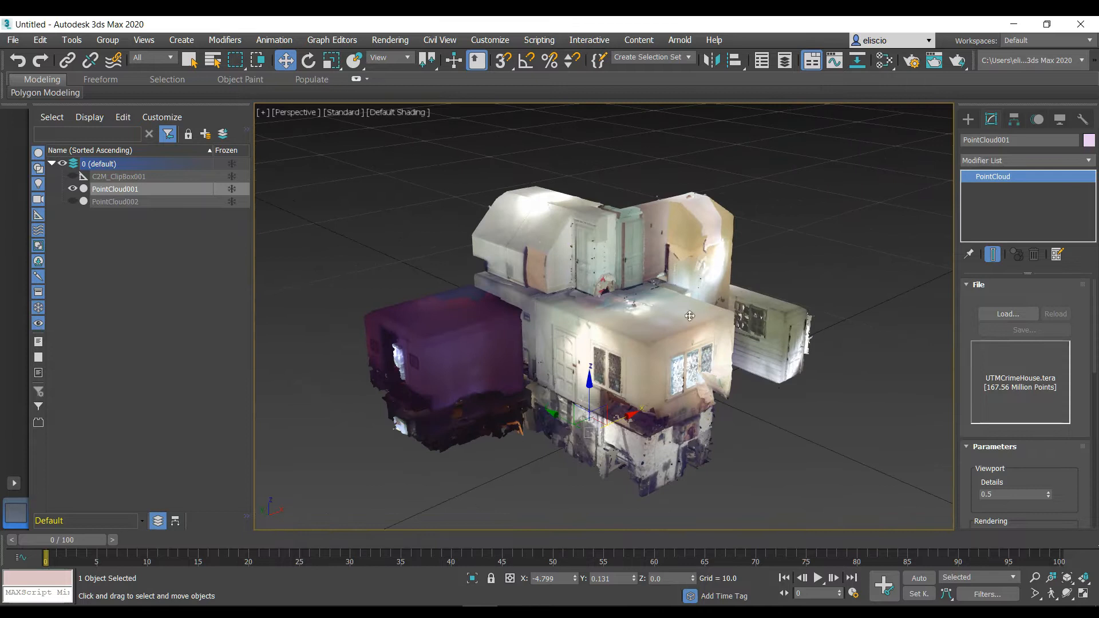
pyautogui.click(859, 408)
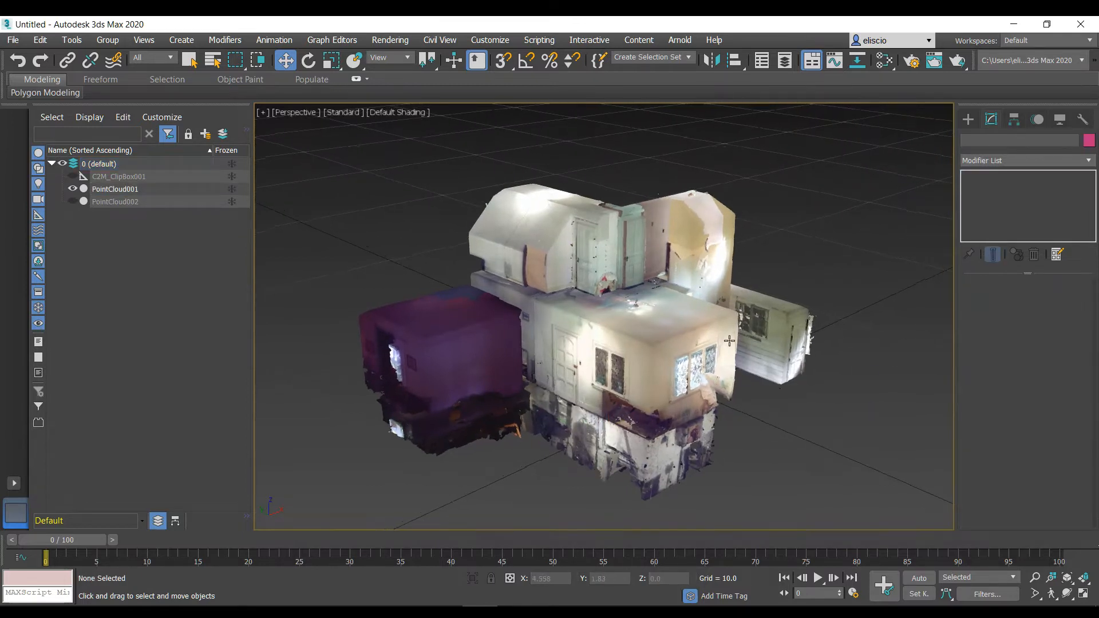
pyautogui.keyDown('alt'); pyautogui.moveTo(722, 342); pyautogui.dragTo(835, 250, button='middle'); pyautogui.keyUp('alt')
pyautogui.click(965, 124)
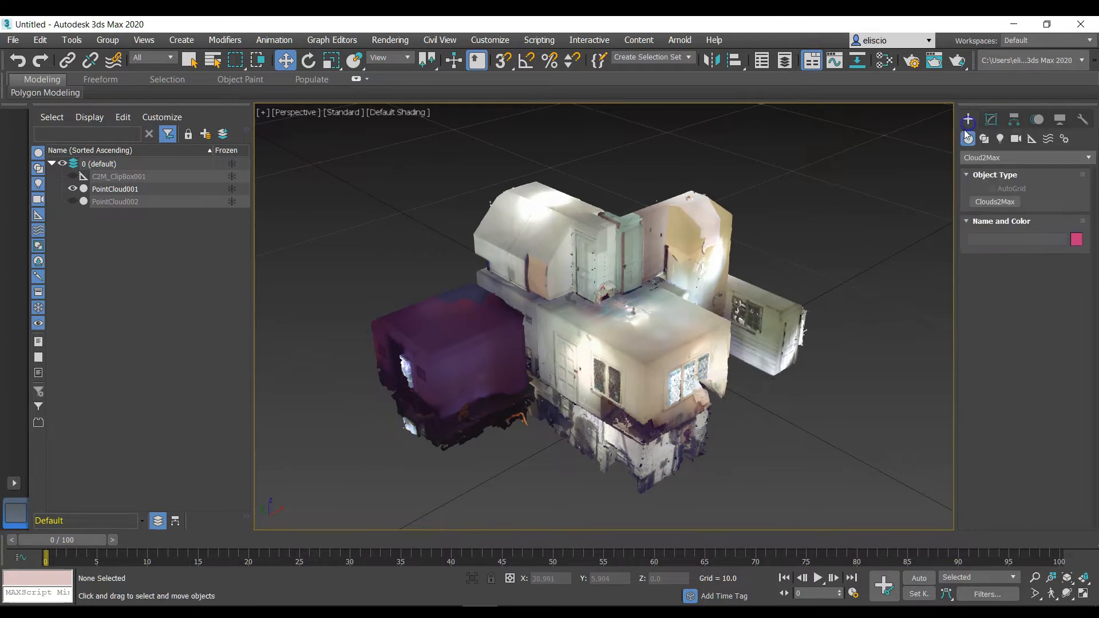
pyautogui.click(1029, 139)
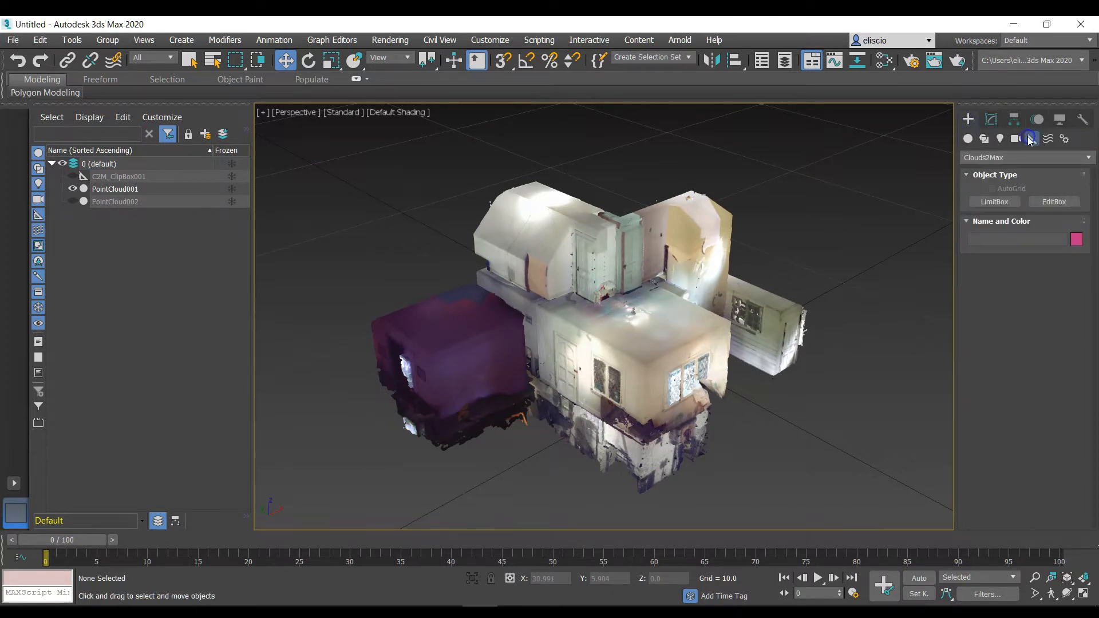
pyautogui.click(1053, 201)
pyautogui.keyDown('alt'); pyautogui.moveTo(659, 428); pyautogui.dragTo(622, 346, button='middle'); pyautogui.keyUp('alt')
pyautogui.moveTo(622, 345); pyautogui.dragTo(767, 443)
pyautogui.keyDown('alt'); pyautogui.moveTo(797, 383); pyautogui.dragTo(587, 345, button='middle'); pyautogui.keyUp('alt')
# Step: Move the edit box to about X -3.424, Z 10.392 so it encloses the upper storey's roof
pyautogui.press('w')
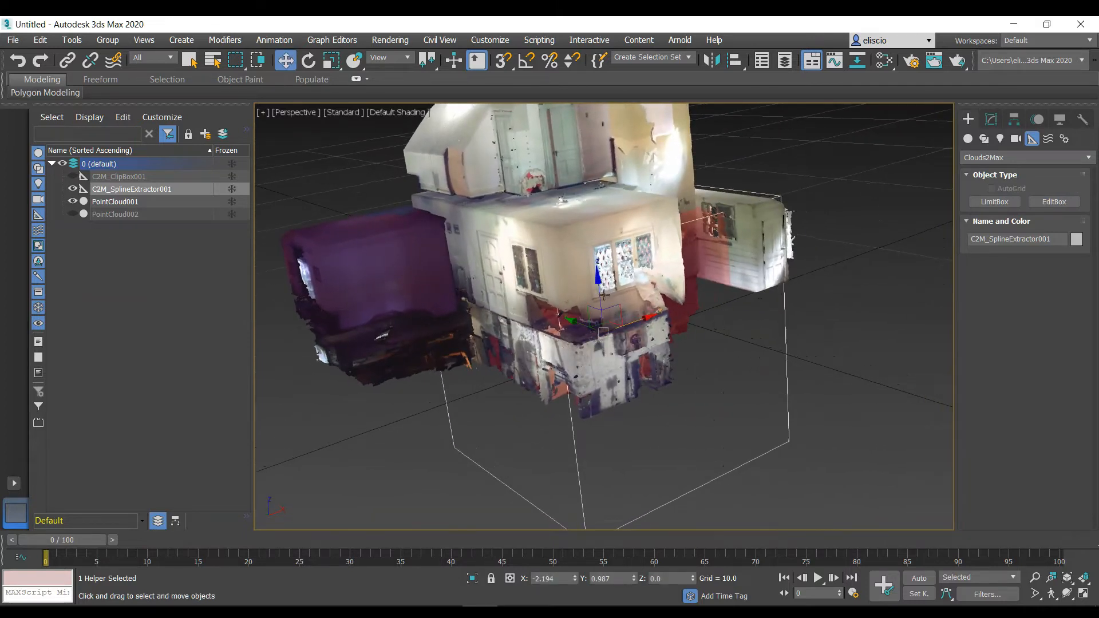
pyautogui.moveTo(596, 292); pyautogui.dragTo(602, 202)
pyautogui.keyDown('alt'); pyautogui.moveTo(602, 202); pyautogui.dragTo(579, 262, button='middle'); pyautogui.keyUp('alt')
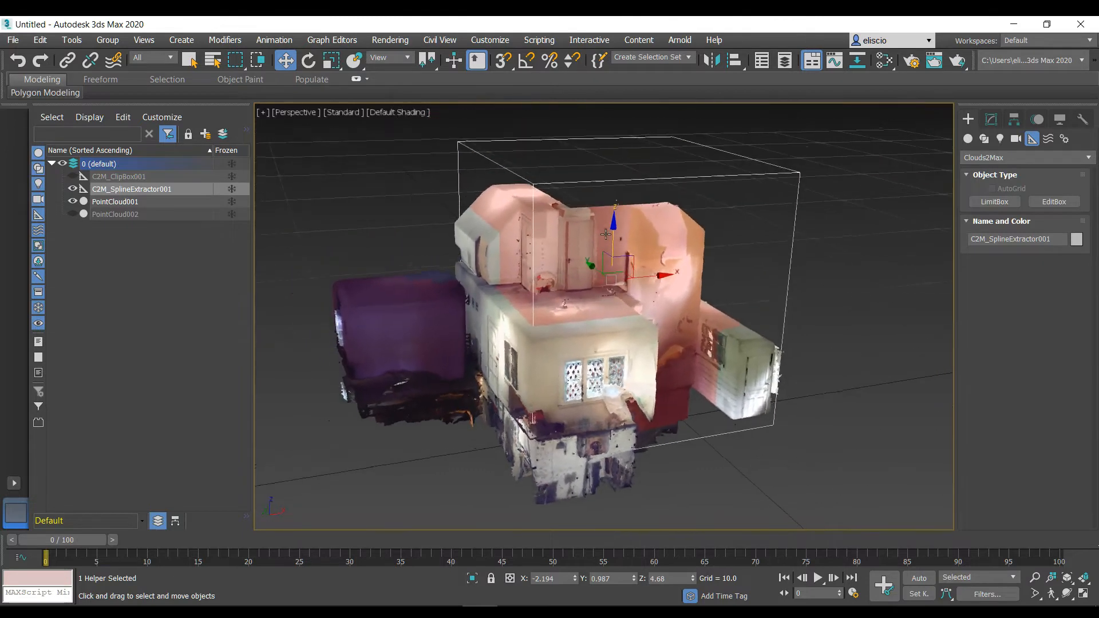
pyautogui.moveTo(611, 231); pyautogui.dragTo(611, 138)
pyautogui.keyDown('alt'); pyautogui.moveTo(612, 138); pyautogui.dragTo(627, 206, button='middle'); pyautogui.keyUp('alt')
pyautogui.moveTo(624, 200); pyautogui.dragTo(626, 155)
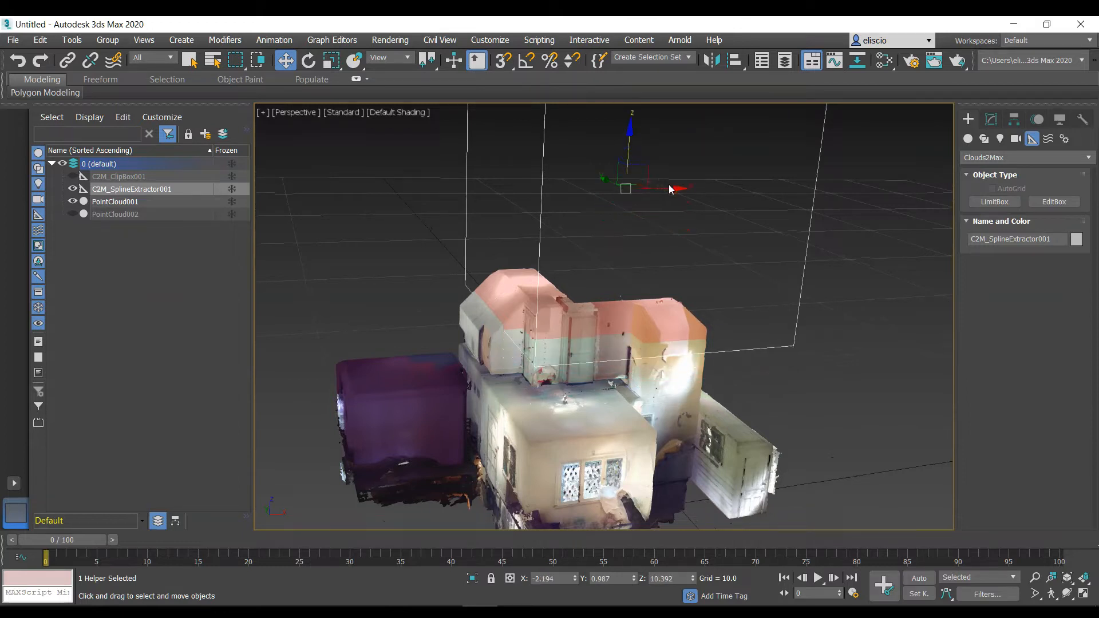
pyautogui.moveTo(670, 187); pyautogui.dragTo(628, 187)
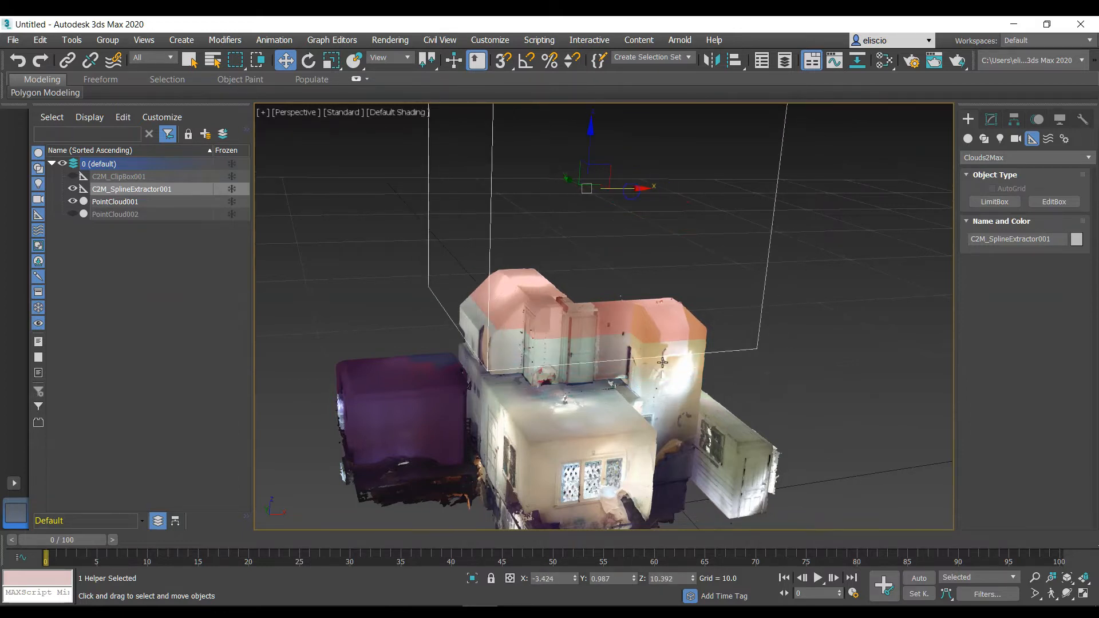
pyautogui.scroll(2, 633, 336)
pyautogui.scroll(2, 568, 358)
pyautogui.keyDown('alt'); pyautogui.moveTo(607, 344); pyautogui.dragTo(732, 347, button='middle'); pyautogui.keyUp('alt')
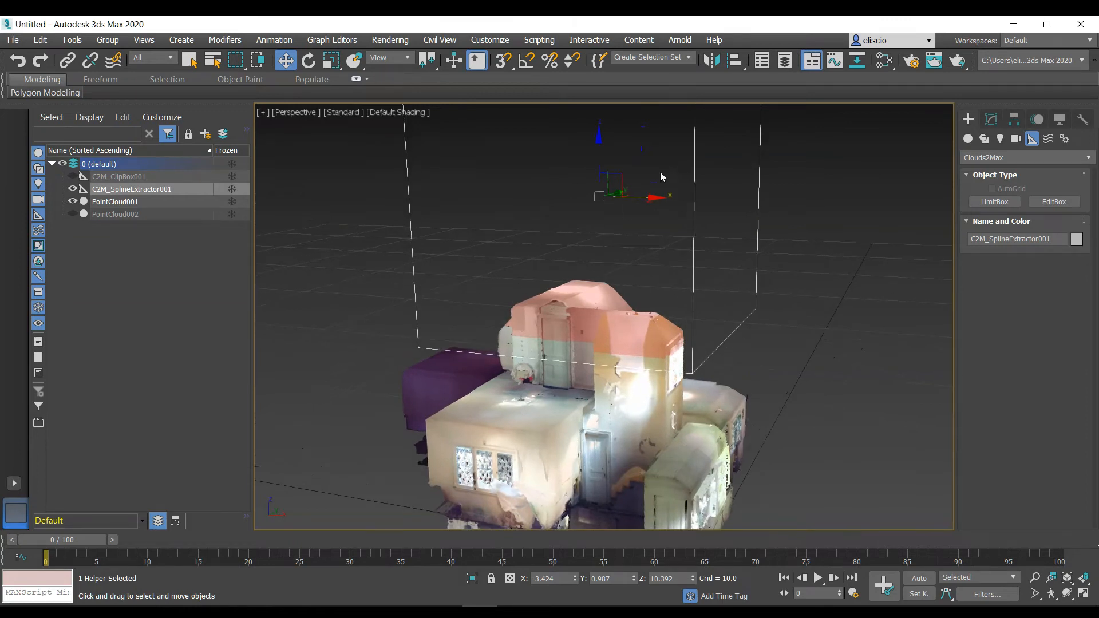
# Step: Toggle Show Points on the edit box to compare the roof with and without the enclosed points
pyautogui.click(990, 121)
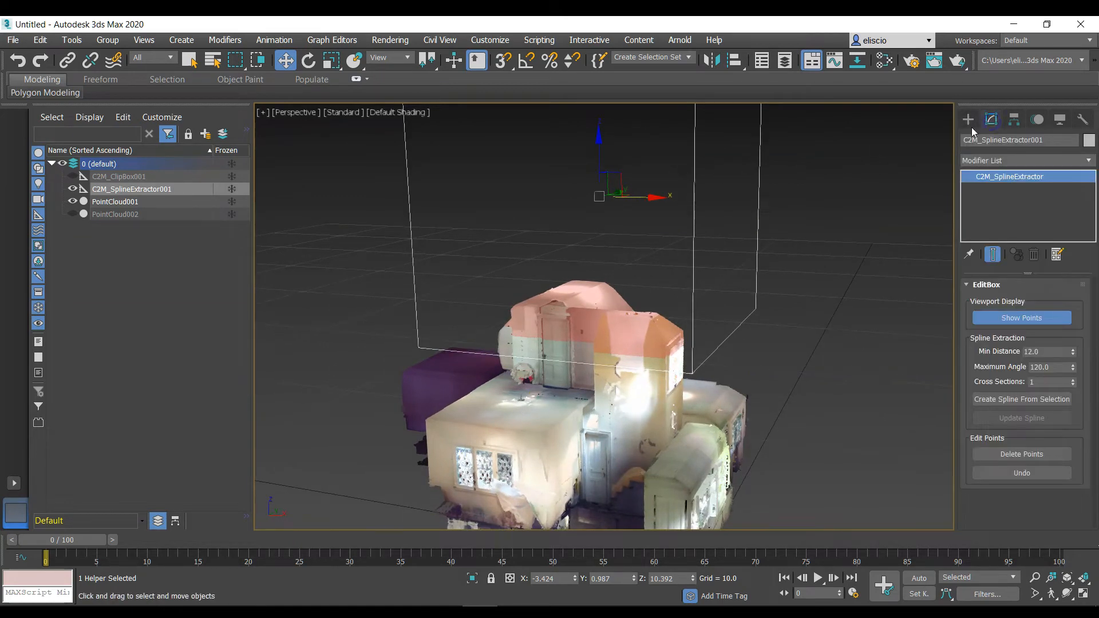
pyautogui.click(1046, 322)
pyautogui.keyDown('alt'); pyautogui.moveTo(607, 311); pyautogui.dragTo(692, 342, button='middle'); pyautogui.keyUp('alt')
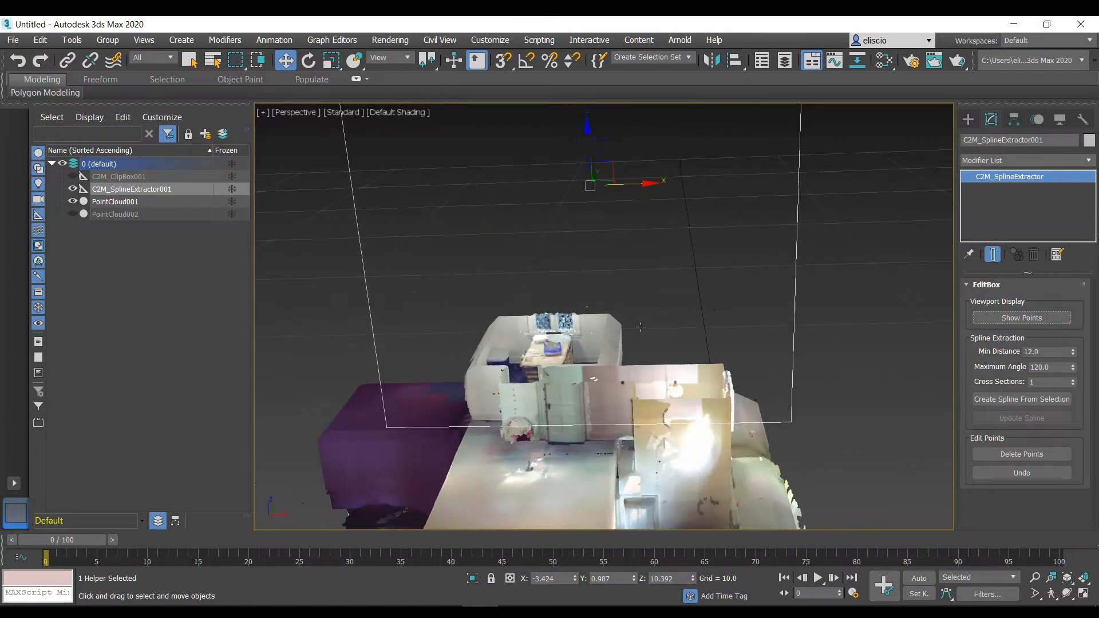
pyautogui.click(1015, 316)
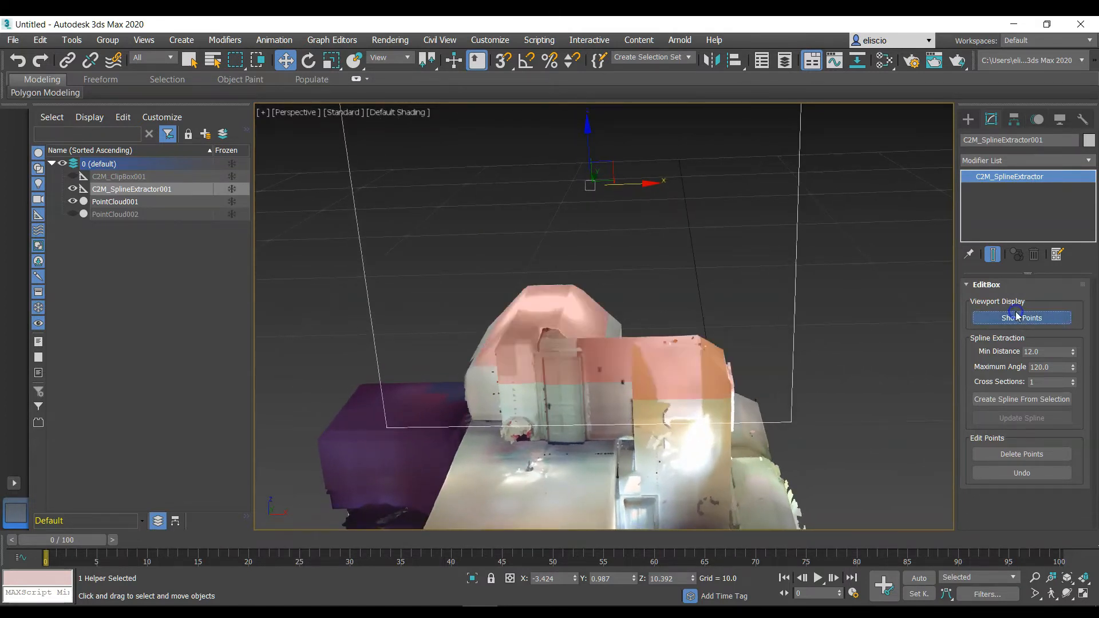
pyautogui.click(1015, 316)
pyautogui.click(1016, 316)
pyautogui.click(1016, 316)
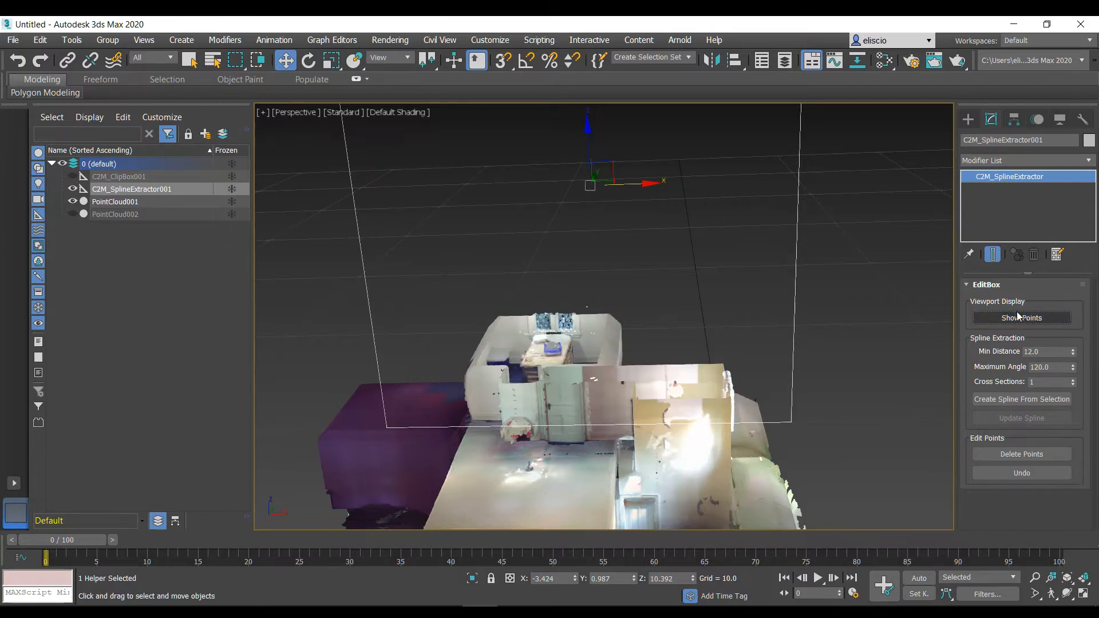
pyautogui.click(1033, 320)
pyautogui.click(1033, 320)
pyautogui.click(1035, 321)
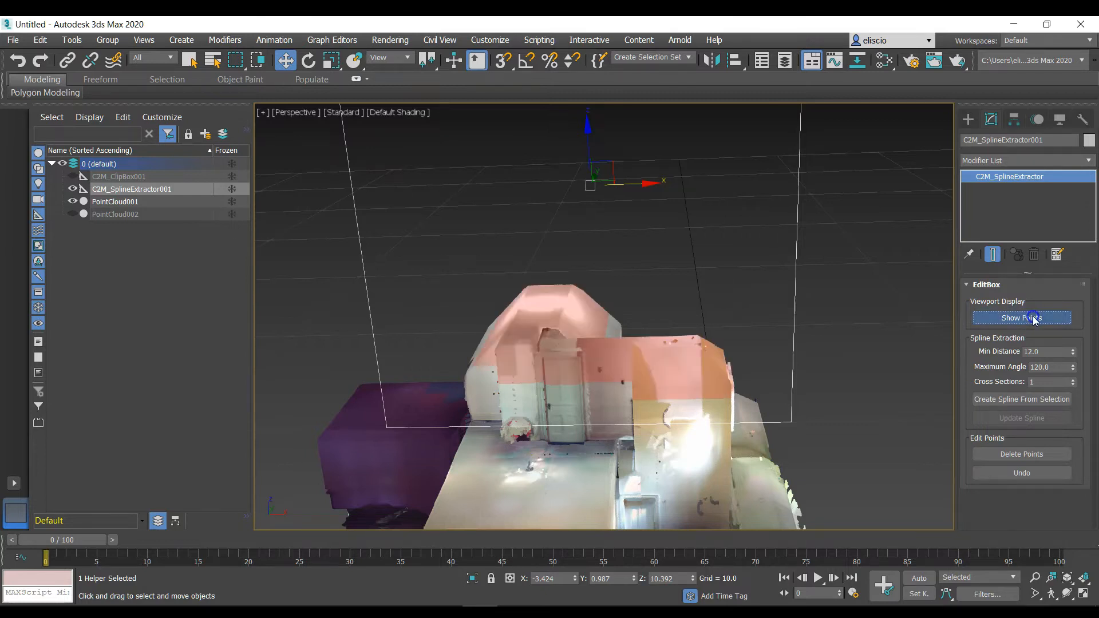
# Step: Hide the points inside the edit box and delete the enclosed part of the upper storey's roof
pyautogui.click(1035, 320)
pyautogui.click(1012, 455)
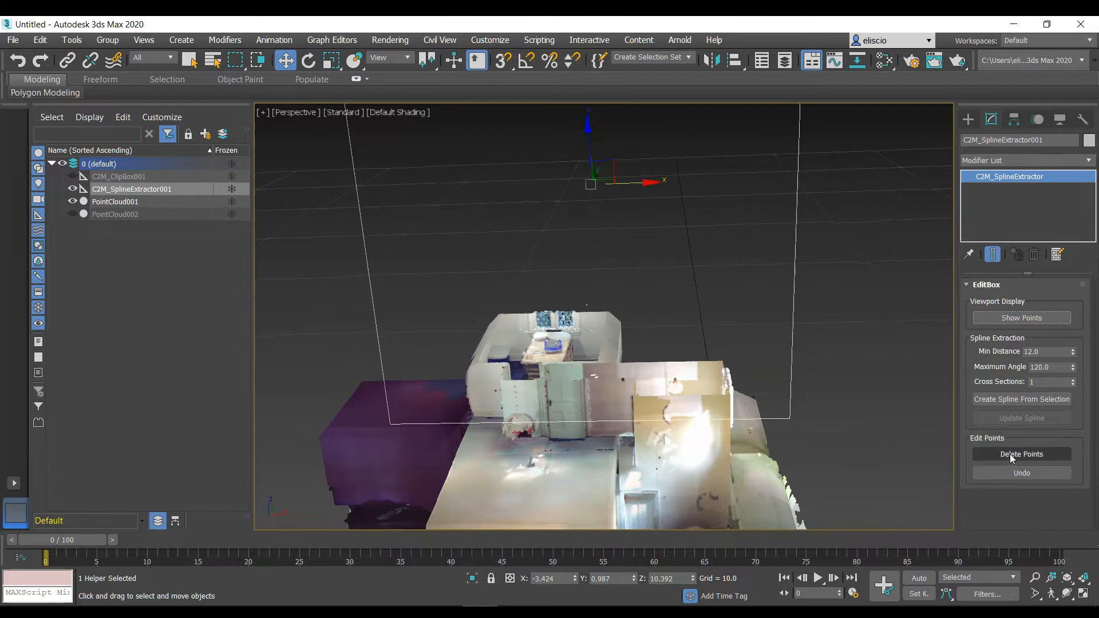
pyautogui.click(1030, 458)
# Step: Move the edit box to about X -10.639, Z 8.325, show its points again, and delete the enclosed top of the purple room
pyautogui.keyDown('alt'); pyautogui.moveTo(658, 240); pyautogui.dragTo(699, 226, button='middle'); pyautogui.keyUp('alt')
pyautogui.moveTo(699, 225); pyautogui.dragTo(499, 284)
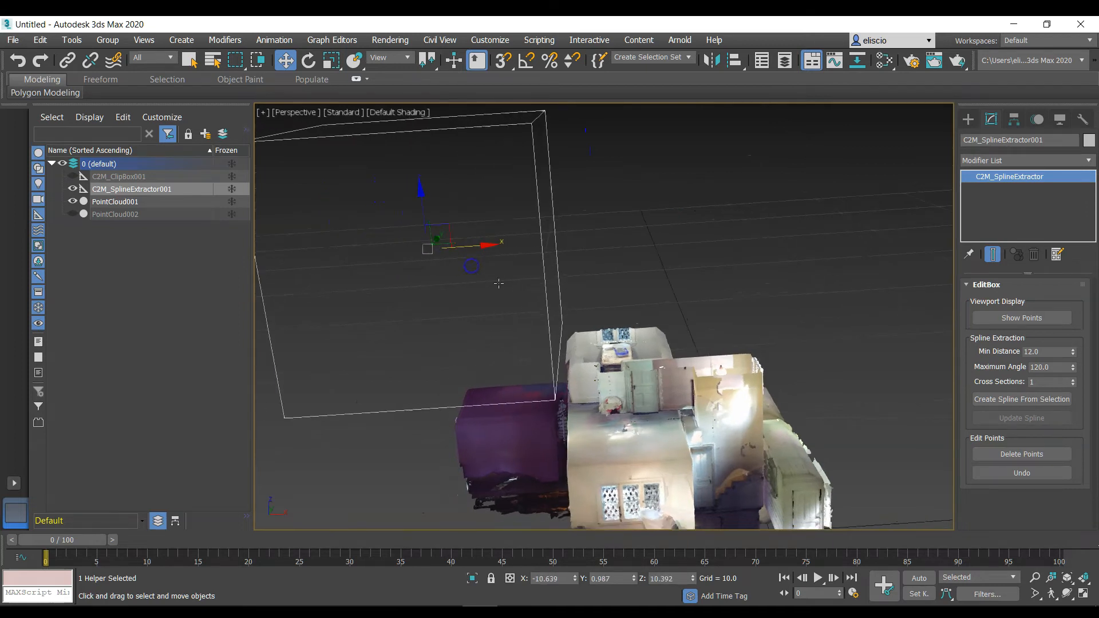
pyautogui.keyDown('alt'); pyautogui.moveTo(498, 283); pyautogui.dragTo(533, 262, button='middle'); pyautogui.keyUp('alt')
pyautogui.moveTo(535, 211); pyautogui.dragTo(533, 259)
pyautogui.scroll(5, 674, 442)
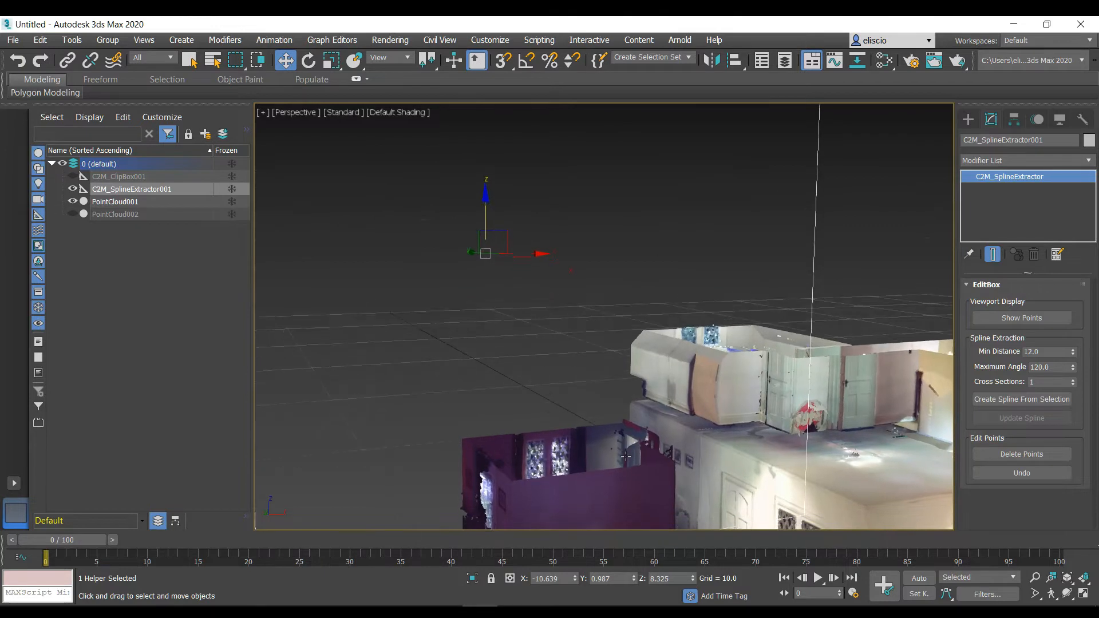
pyautogui.click(1056, 316)
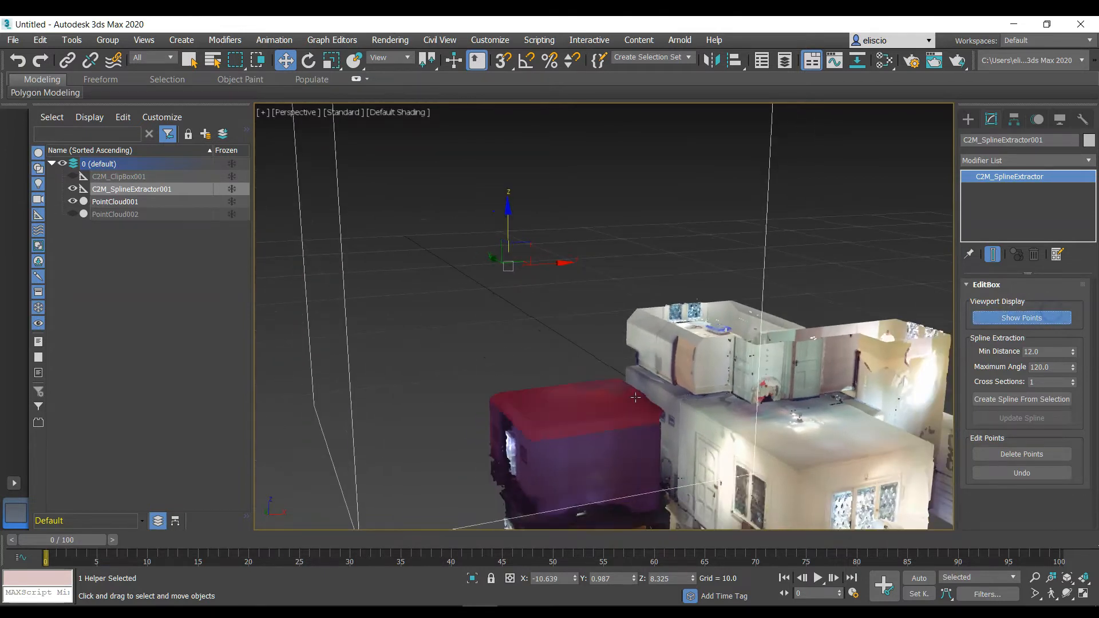
pyautogui.click(1001, 458)
# Step: Move the edit box to about X -5.316, Y -7.518, Z 3.384 and delete the enclosed front wall of the lower room
pyautogui.scroll(-5, 758, 434)
pyautogui.keyDown('alt'); pyautogui.moveTo(757, 433); pyautogui.dragTo(721, 272, button='middle'); pyautogui.keyUp('alt')
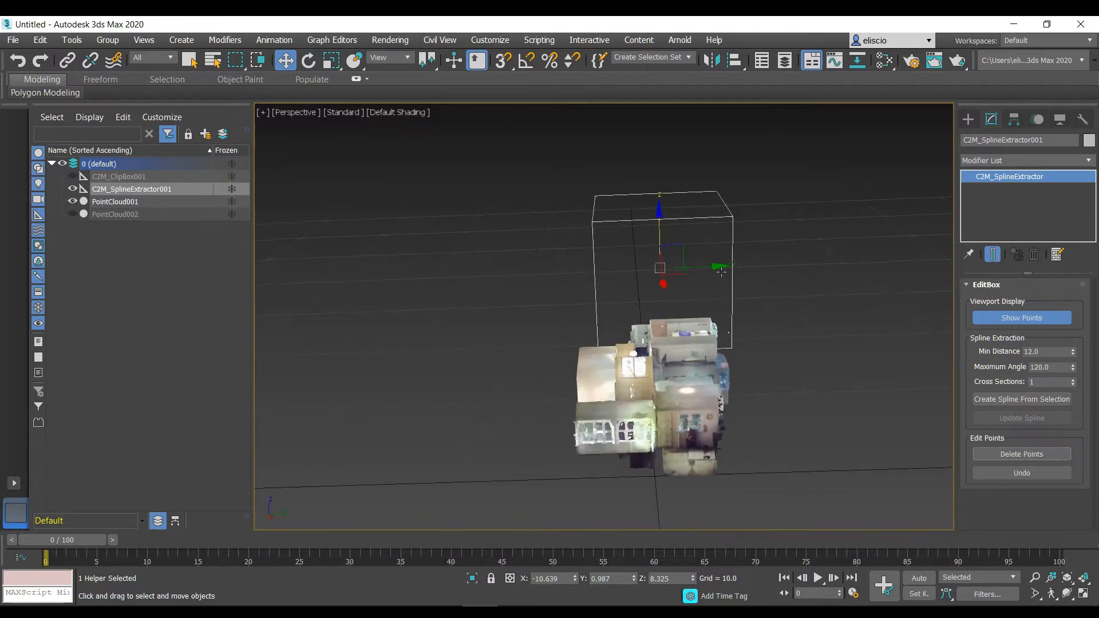
pyautogui.moveTo(716, 266); pyautogui.dragTo(589, 270)
pyautogui.keyDown('alt'); pyautogui.moveTo(588, 270); pyautogui.dragTo(625, 323, button='middle'); pyautogui.keyUp('alt')
pyautogui.moveTo(627, 313); pyautogui.dragTo(753, 314)
pyautogui.keyDown('alt'); pyautogui.moveTo(752, 314); pyautogui.dragTo(615, 298, button='middle'); pyautogui.keyUp('alt')
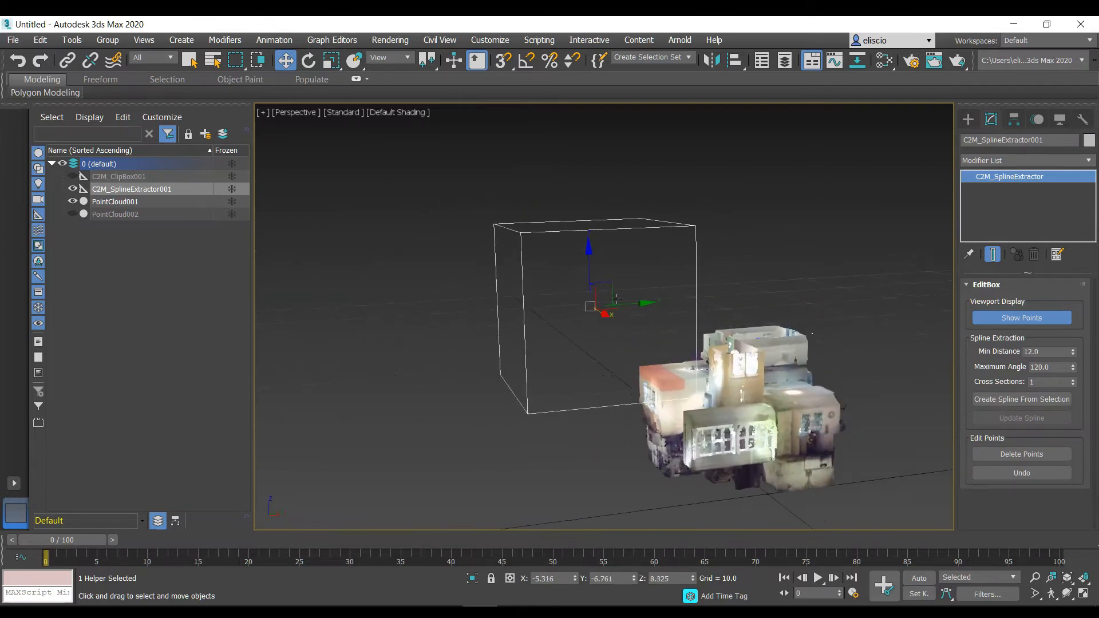
pyautogui.moveTo(589, 262); pyautogui.dragTo(630, 412)
pyautogui.keyDown('alt'); pyautogui.moveTo(630, 412); pyautogui.dragTo(758, 437, button='middle'); pyautogui.keyUp('alt')
pyautogui.click(1023, 452)
pyautogui.keyDown('alt'); pyautogui.moveTo(635, 369); pyautogui.dragTo(710, 338, button='middle'); pyautogui.keyUp('alt')
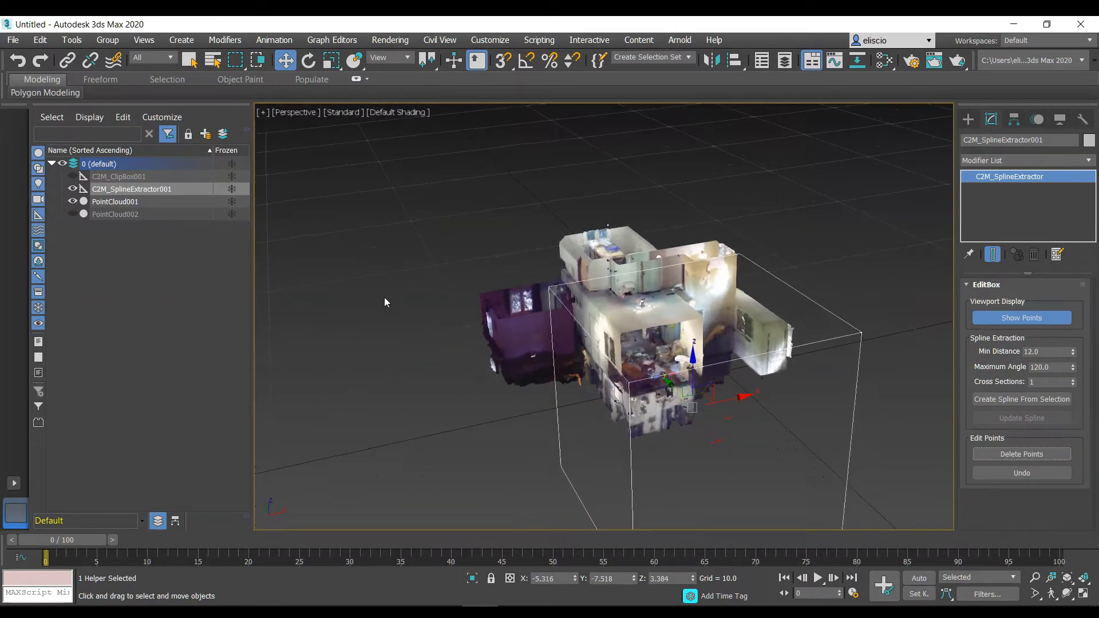
# Step: Hide the edit box helper in the scene and inspect the cut-open rooms of the house point cloud
pyautogui.click(73, 189)
pyautogui.scroll(6, 708, 364)
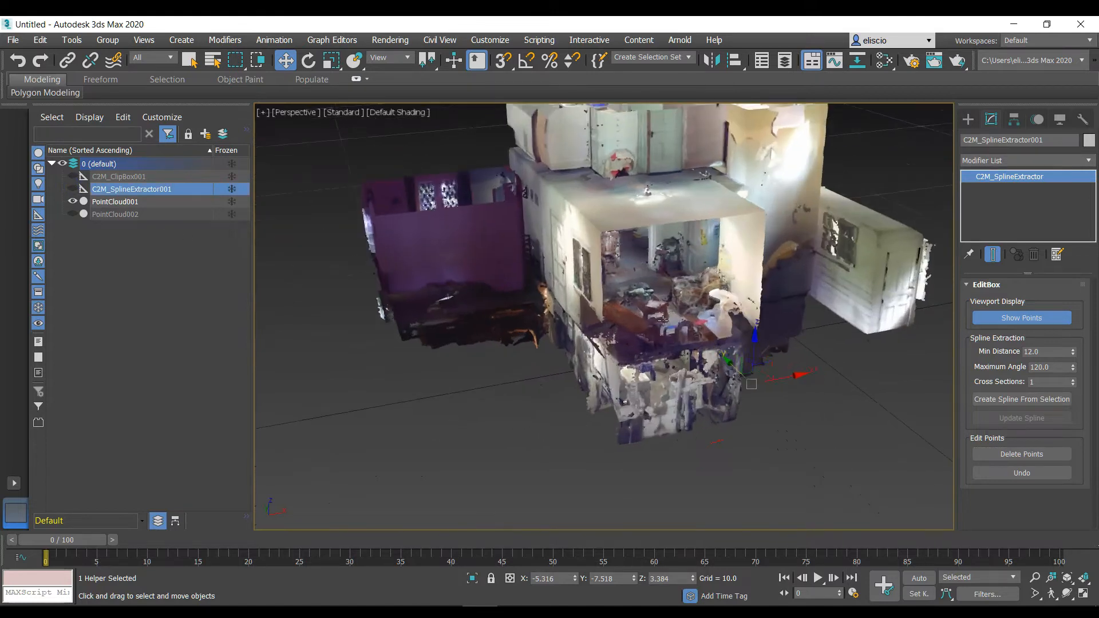
pyautogui.scroll(-4, 708, 364)
pyautogui.keyDown('alt'); pyautogui.moveTo(708, 364); pyautogui.dragTo(646, 371, button='middle'); pyautogui.keyUp('alt')
pyautogui.click(836, 445)
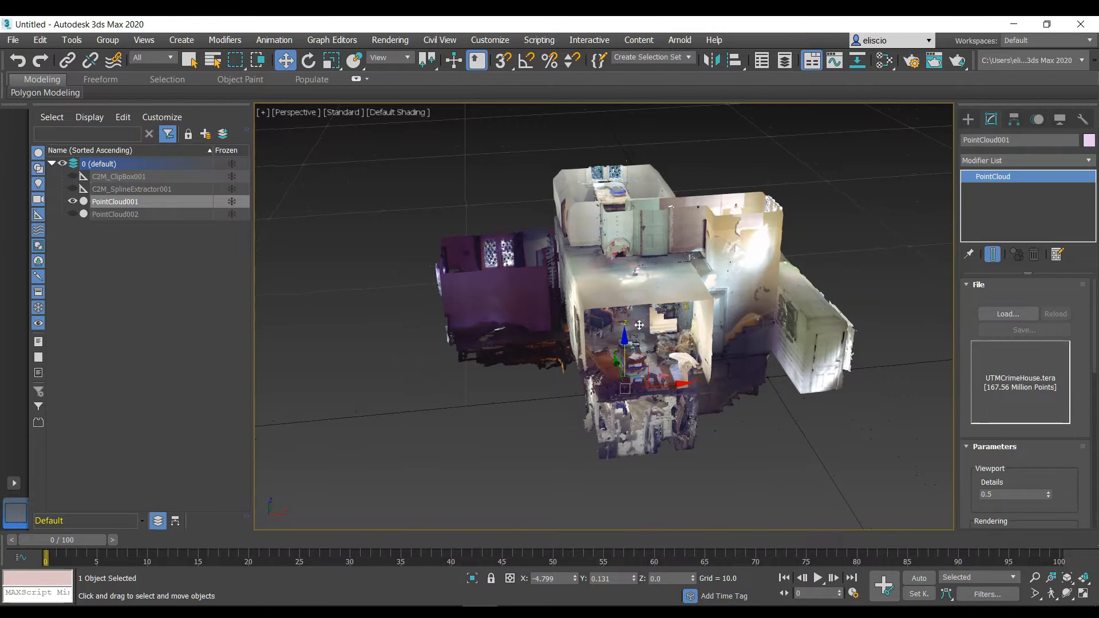
# Step: Select the hidden edit box and undo all three point deletions on the house
pyautogui.click(116, 191)
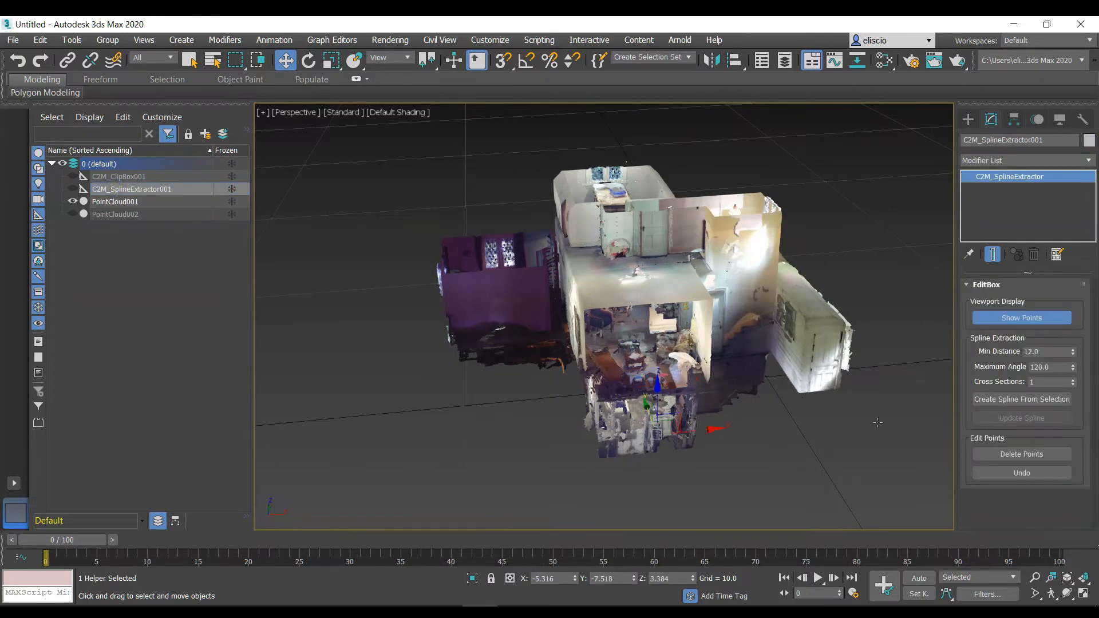
pyautogui.click(1029, 472)
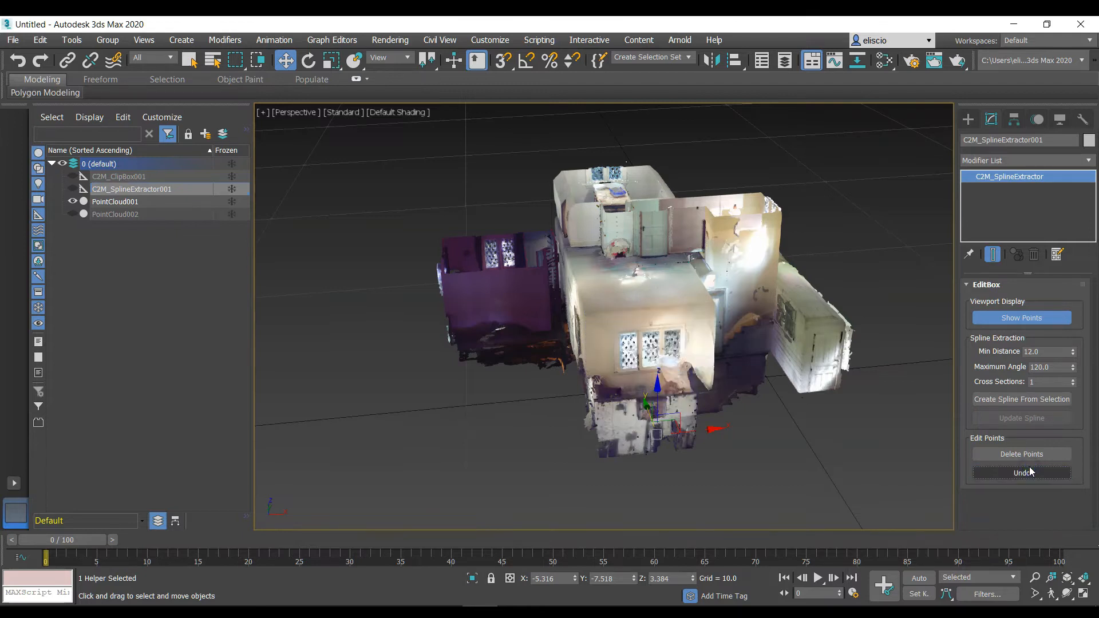
pyautogui.click(1030, 472)
pyautogui.click(1030, 471)
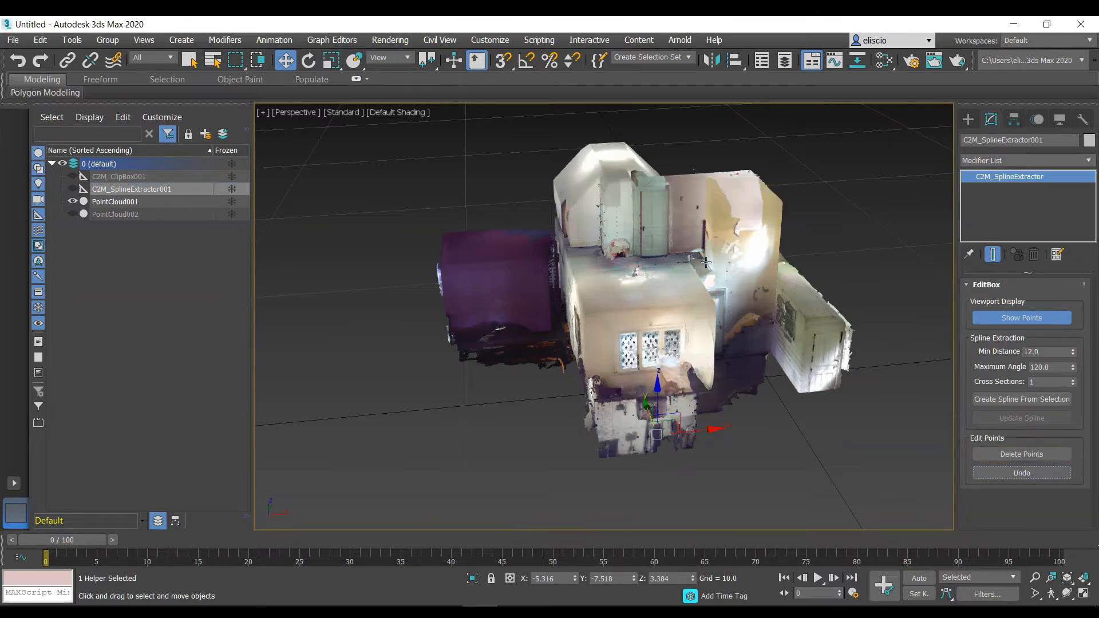
pyautogui.scroll(2, 674, 286)
pyautogui.keyDown('alt'); pyautogui.moveTo(675, 287); pyautogui.dragTo(675, 286, button='middle'); pyautogui.keyUp('alt')
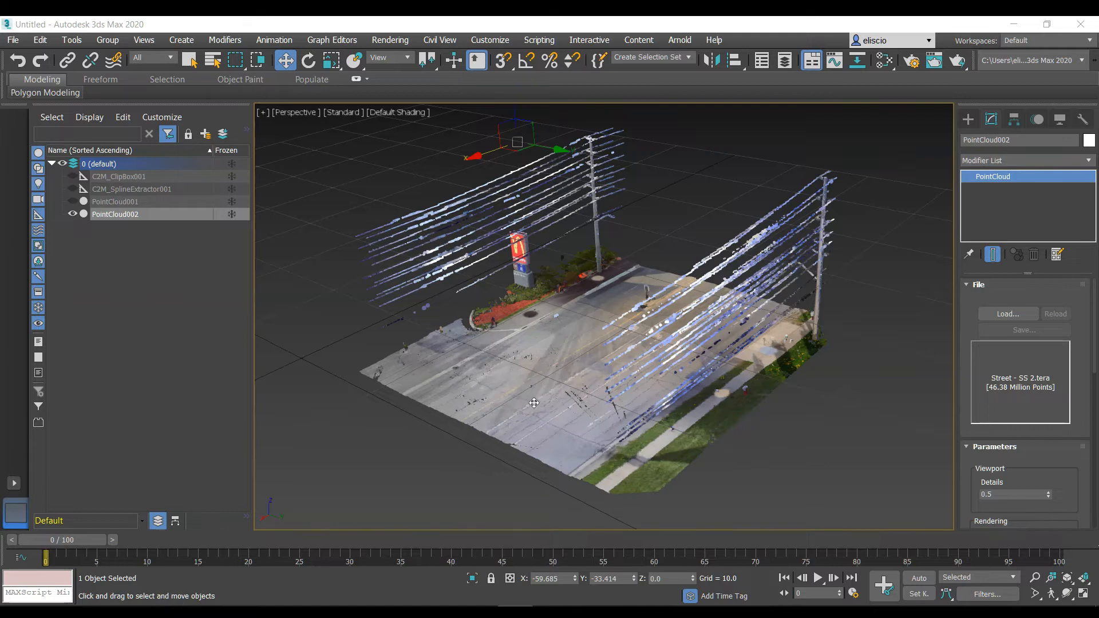
# Step: Create an EditBox helper on the near end of the street point cloud and stretch it along Y to span the traffic lanes
pyautogui.keyDown('alt'); pyautogui.moveTo(627, 367); pyautogui.dragTo(355, 403, button='middle'); pyautogui.keyUp('alt')
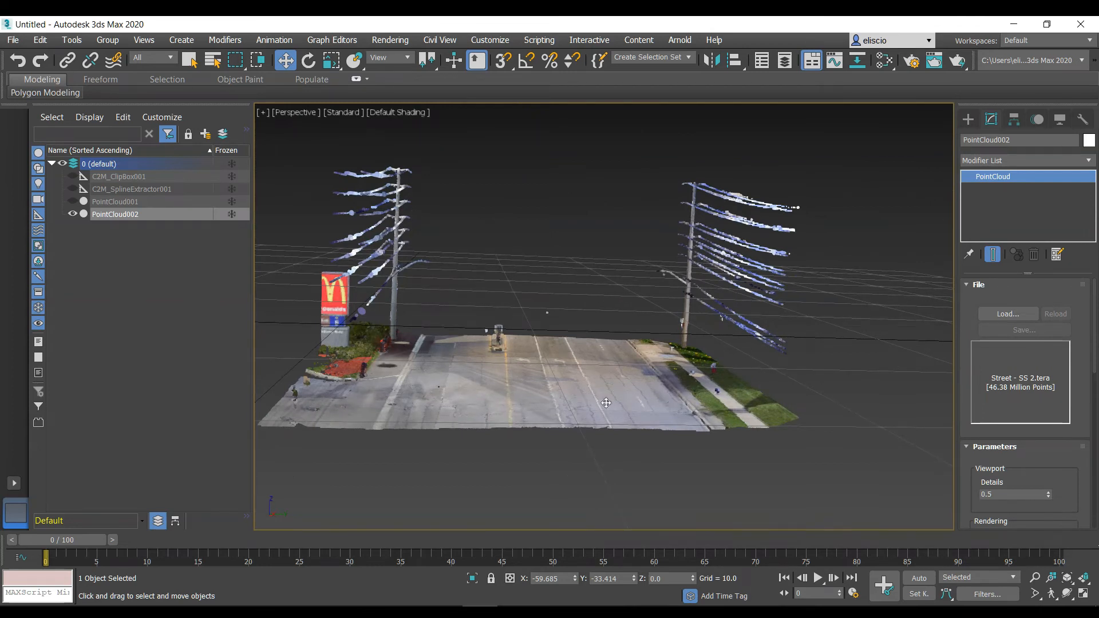
pyautogui.keyDown('alt'); pyautogui.moveTo(390, 411); pyautogui.dragTo(486, 389, button='middle'); pyautogui.keyUp('alt')
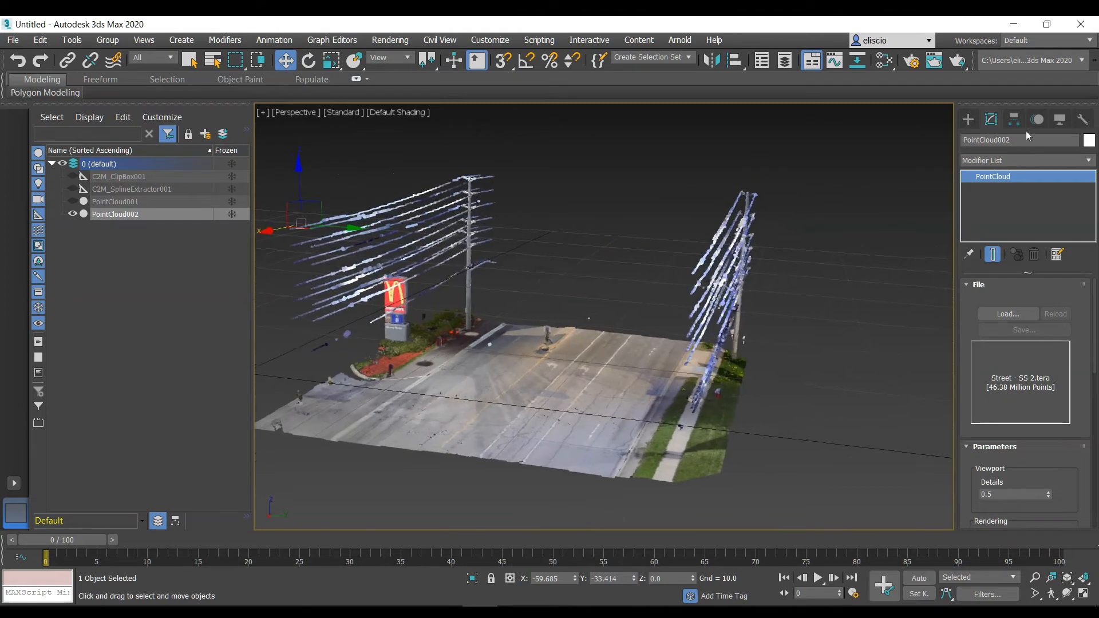
pyautogui.click(968, 119)
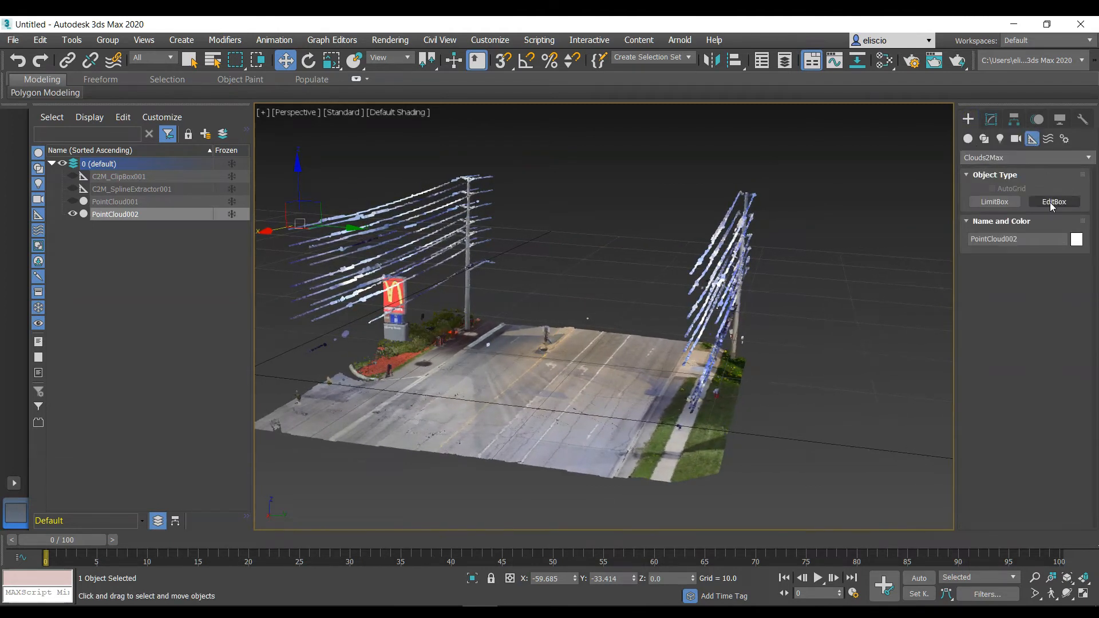
pyautogui.click(1053, 205)
pyautogui.keyDown('alt'); pyautogui.moveTo(487, 332); pyautogui.dragTo(544, 408, button='middle'); pyautogui.keyUp('alt')
pyautogui.moveTo(544, 409); pyautogui.dragTo(596, 432)
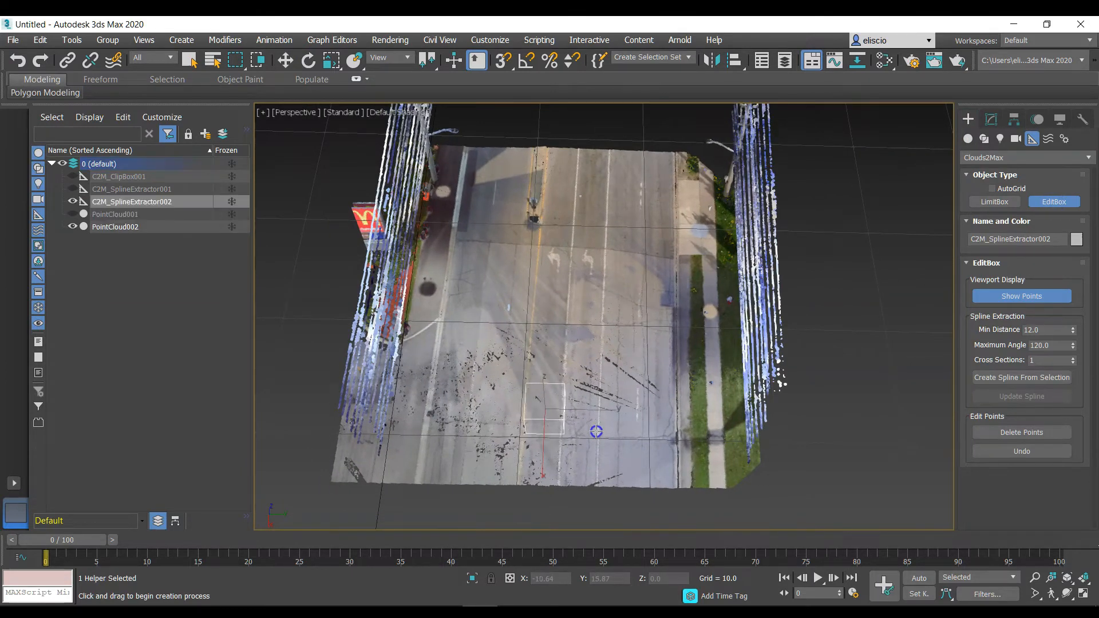
pyautogui.press('r')
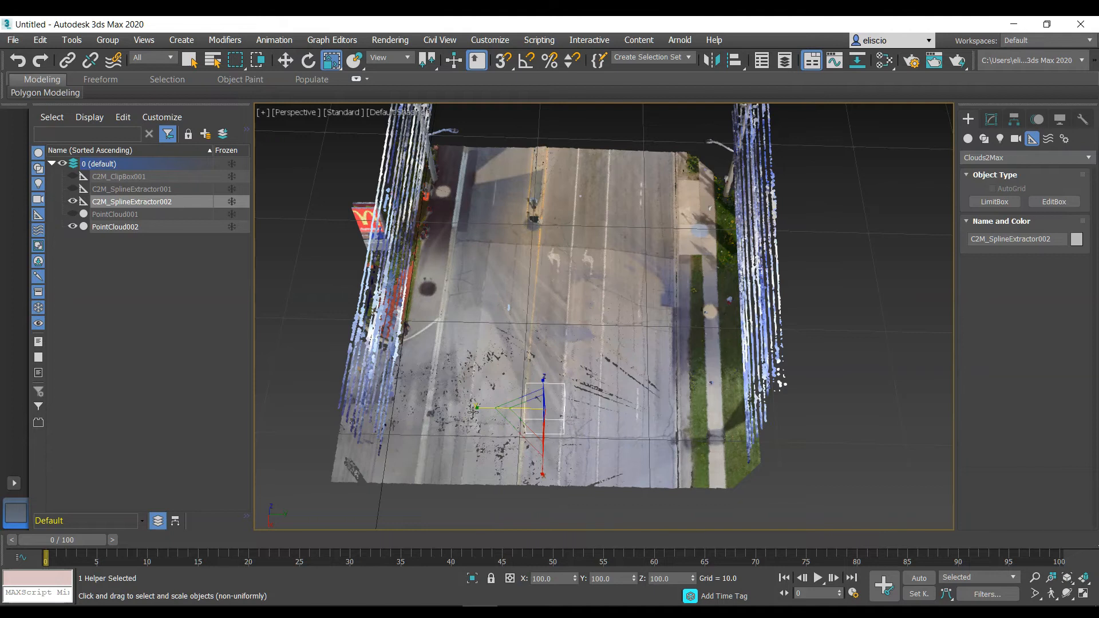
pyautogui.moveTo(477, 407); pyautogui.dragTo(184, 412)
# Step: Shift the street edit box by about -1.736 along Y and lower it by about 7.038 along Z onto the road surface
pyautogui.press('w')
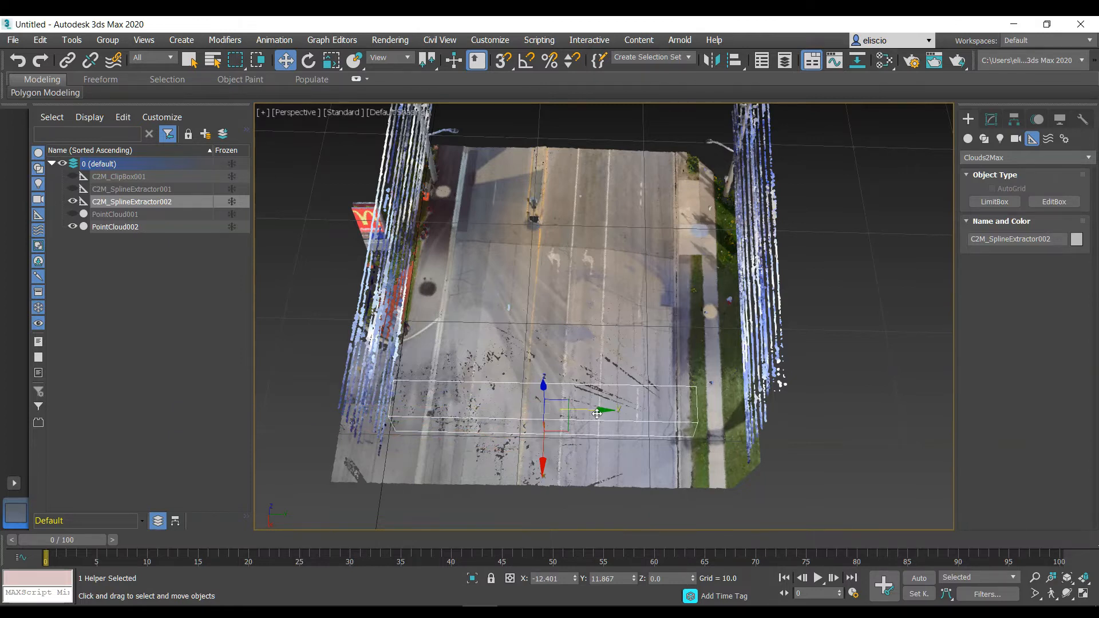
pyautogui.moveTo(597, 413); pyautogui.dragTo(575, 416)
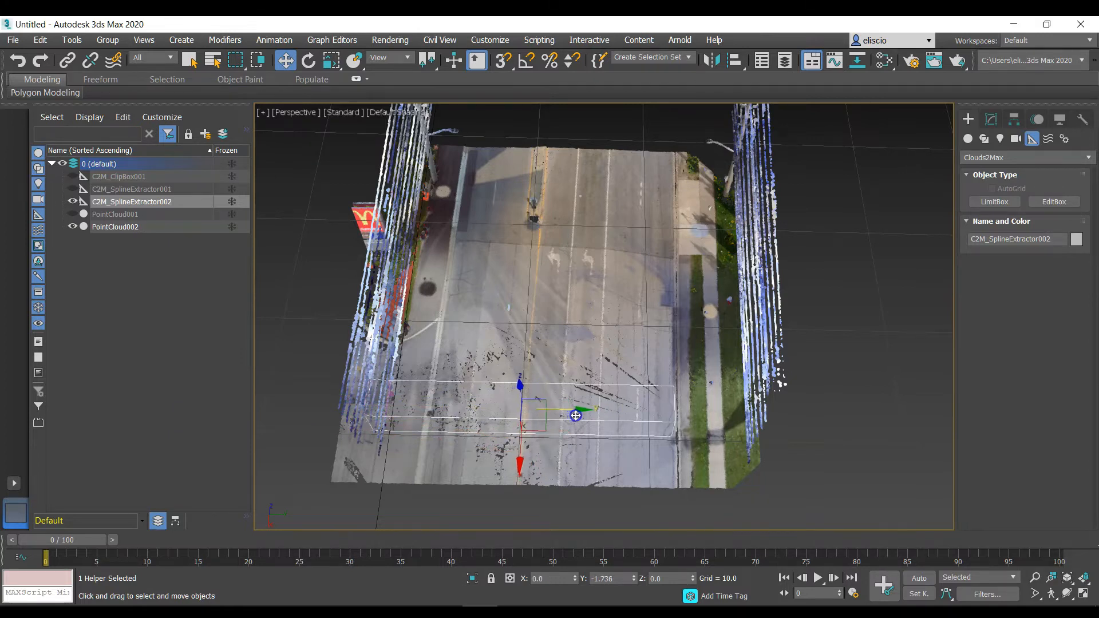
pyautogui.keyDown('alt'); pyautogui.moveTo(583, 376); pyautogui.dragTo(509, 293, button='middle'); pyautogui.keyUp('alt')
pyautogui.moveTo(504, 292); pyautogui.dragTo(510, 410)
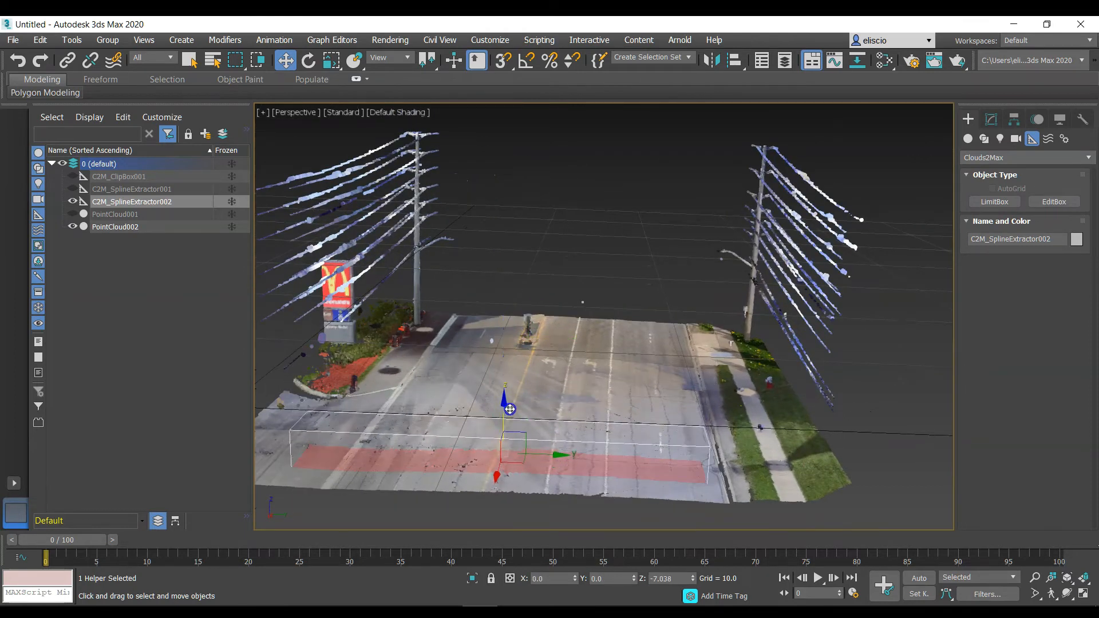
# Step: Slide the street edit box along Y to about 11.053 and narrow it along X to about 47.286 percent
pyautogui.keyDown('alt'); pyautogui.moveTo(509, 409); pyautogui.dragTo(520, 492, button='middle'); pyautogui.keyUp('alt')
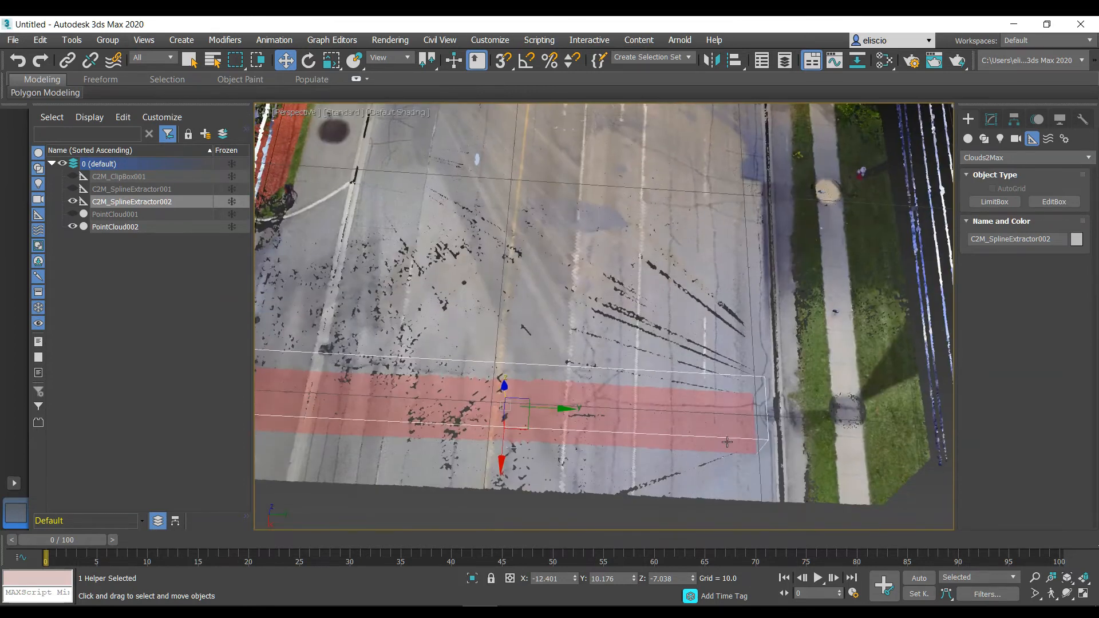
pyautogui.moveTo(552, 408); pyautogui.dragTo(571, 404)
pyautogui.moveTo(571, 404)
pyautogui.keyDown('alt'); pyautogui.mouseDown(button='middle')
pyautogui.moveTo(637, 364)
pyautogui.moveTo(517, 359)
pyautogui.moveTo(562, 345)
pyautogui.mouseUp(button='middle'); pyautogui.keyUp('alt')
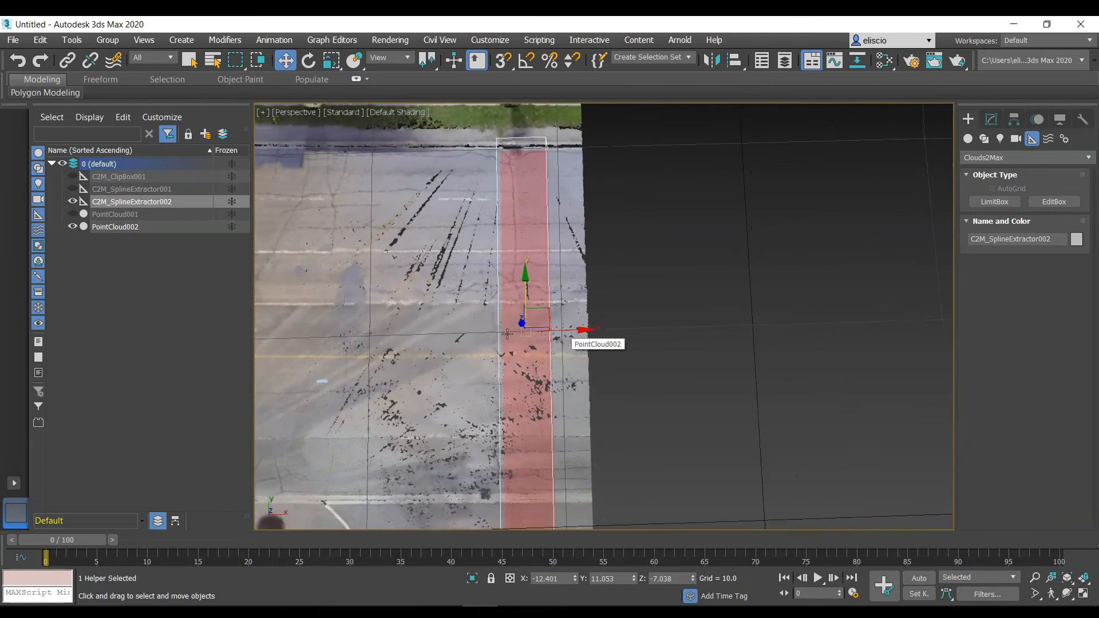
pyautogui.press('r')
pyautogui.moveTo(457, 333); pyautogui.dragTo(504, 326)
pyautogui.press('r')
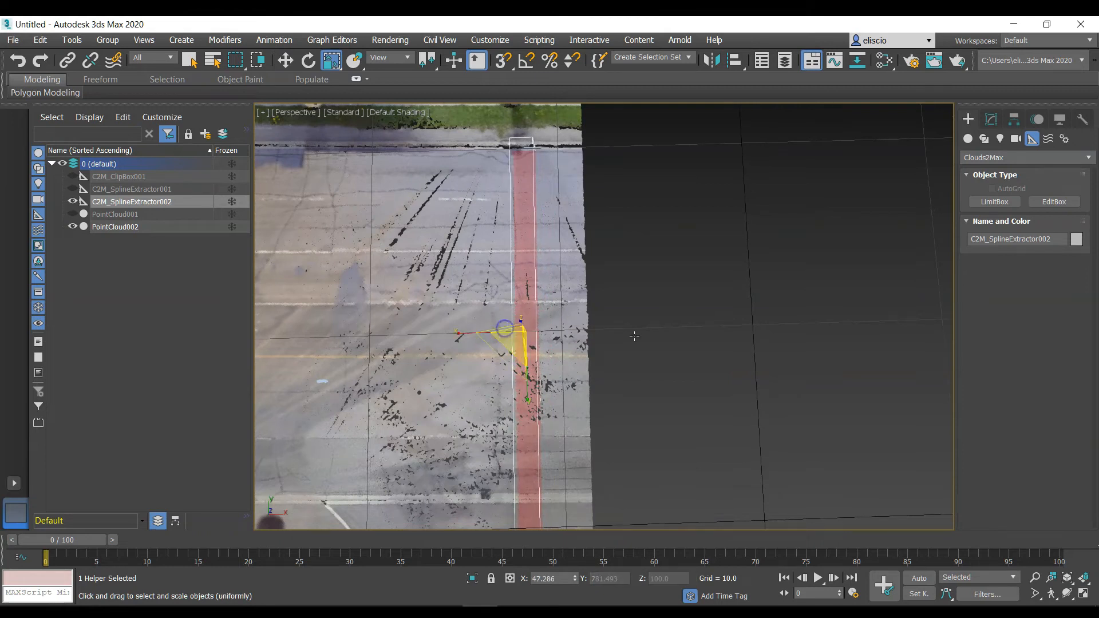
# Step: Create a spline from the road points selected by the narrowed edit box, using its existing extraction settings
pyautogui.keyDown('alt'); pyautogui.moveTo(633, 337); pyautogui.dragTo(634, 335, button='middle'); pyautogui.keyUp('alt')
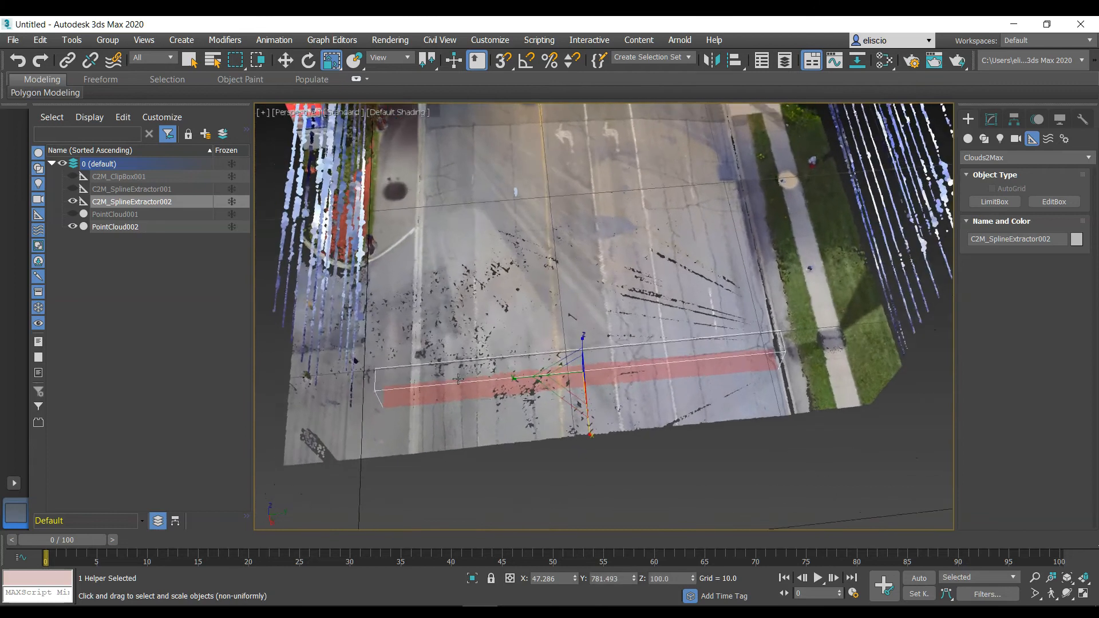
pyautogui.keyDown('alt'); pyautogui.moveTo(457, 378); pyautogui.dragTo(372, 383, button='middle'); pyautogui.keyUp('alt')
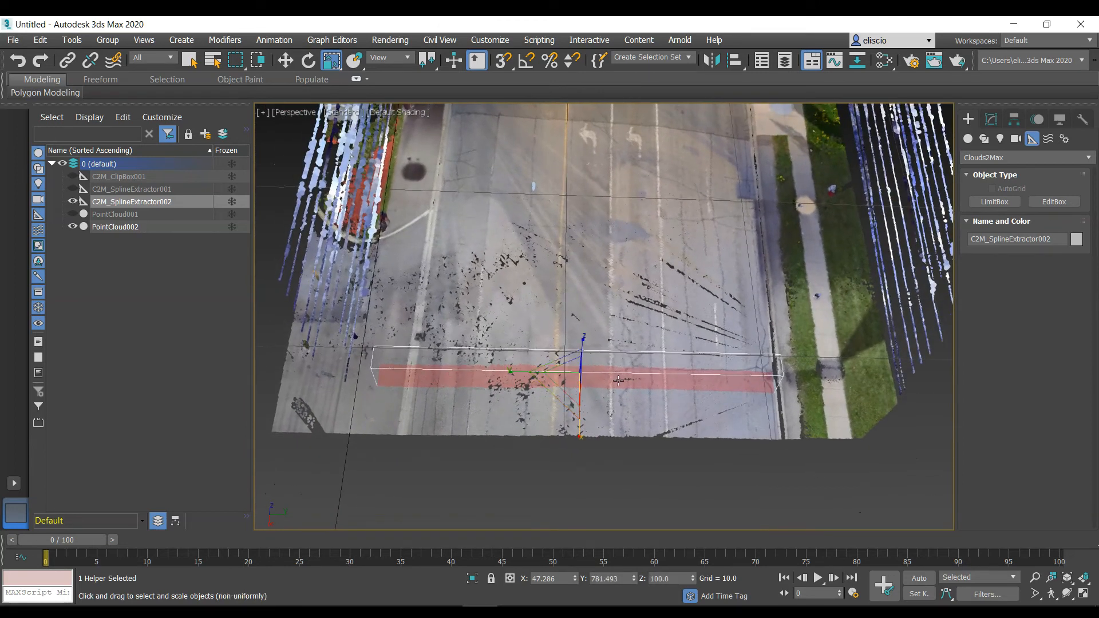
pyautogui.keyDown('alt'); pyautogui.moveTo(761, 394); pyautogui.dragTo(899, 203, button='middle'); pyautogui.keyUp('alt')
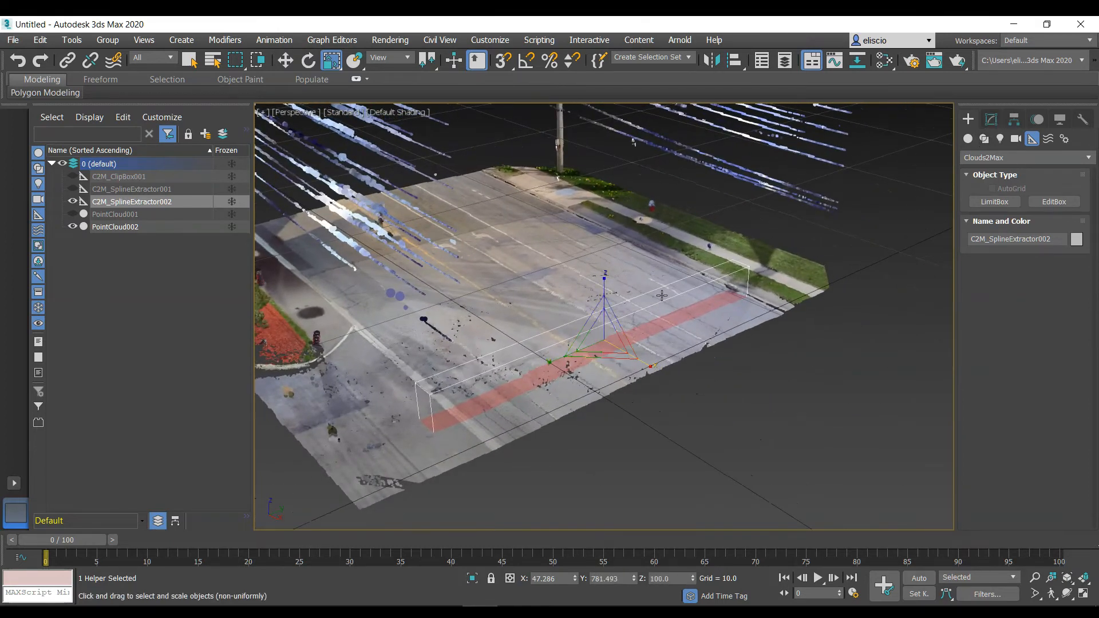
pyautogui.click(992, 120)
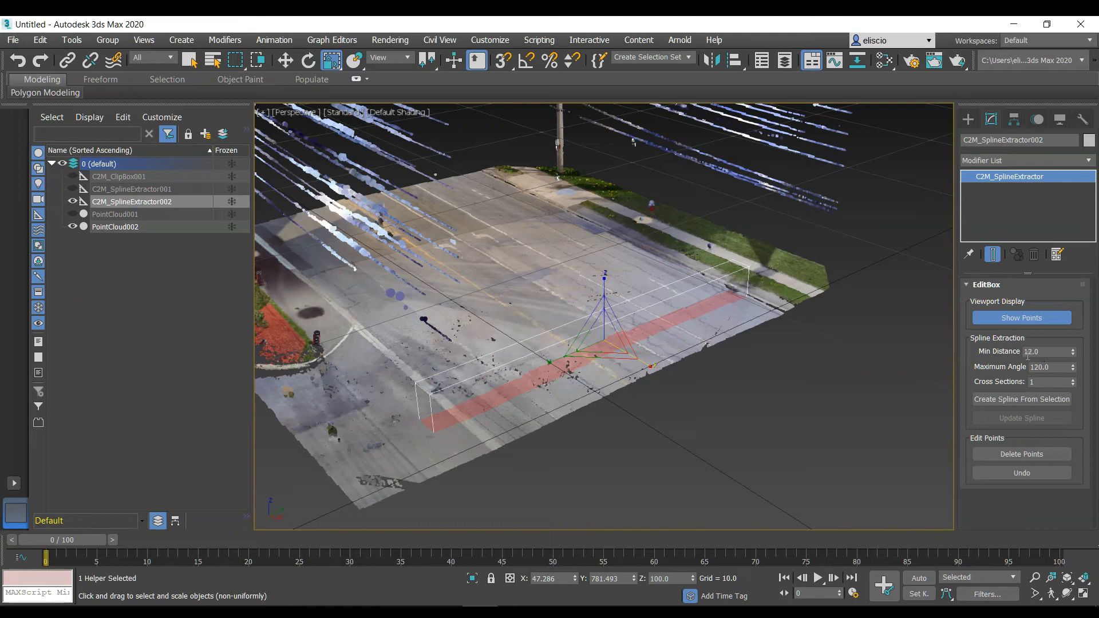
pyautogui.click(1031, 400)
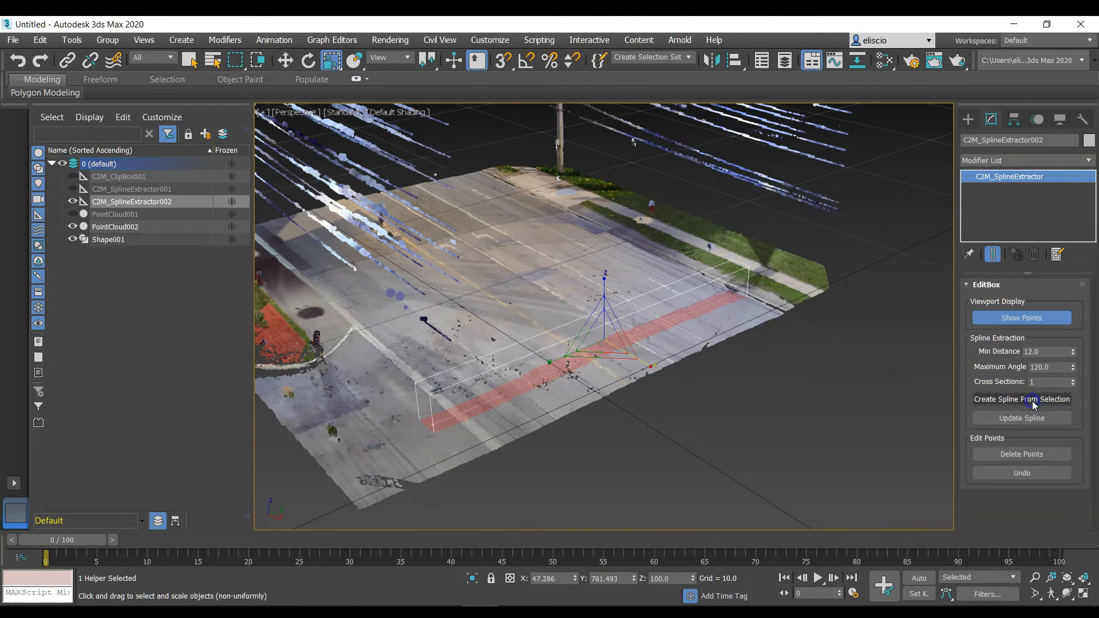
# Step: Inspect the vertices of the extracted road spline and delete that spline
pyautogui.click(111, 239)
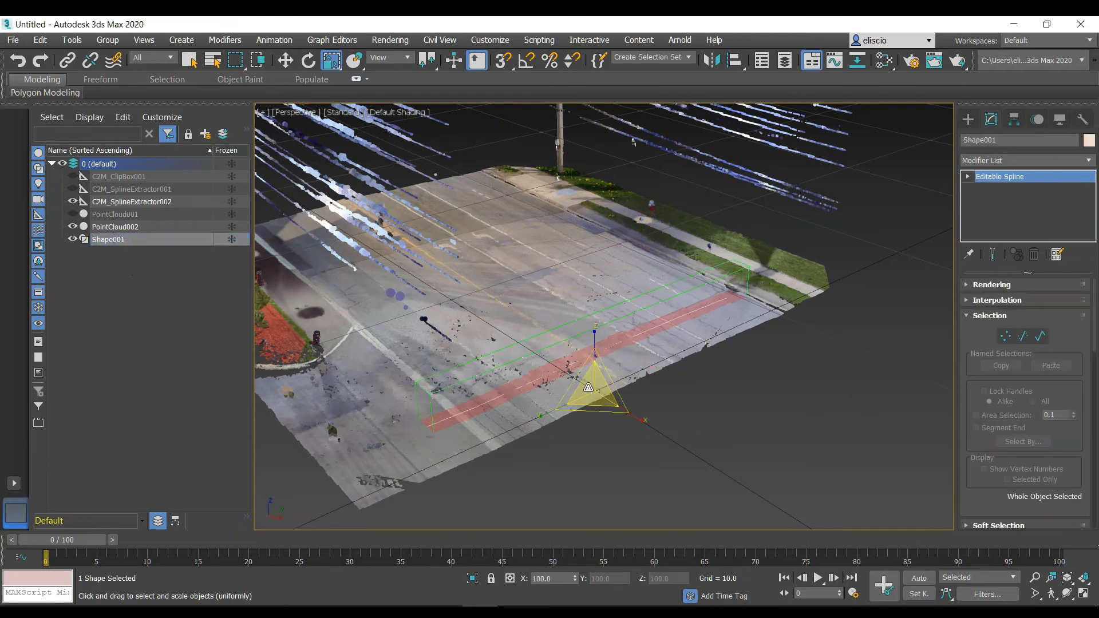
pyautogui.press('1')
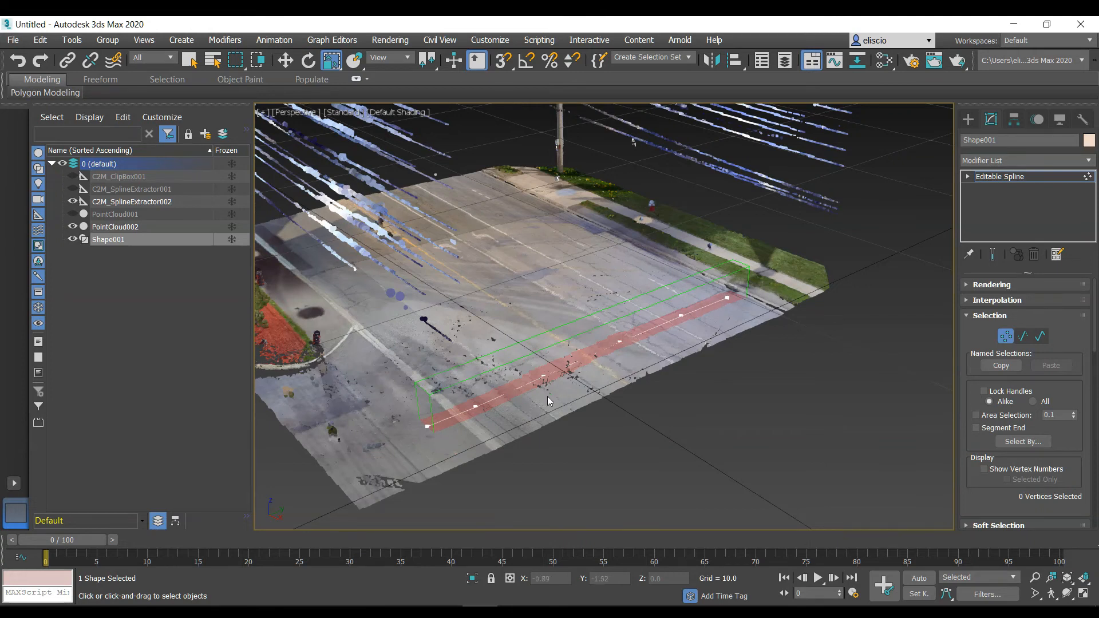
pyautogui.scroll(4, 547, 396)
pyautogui.scroll(3, 547, 396)
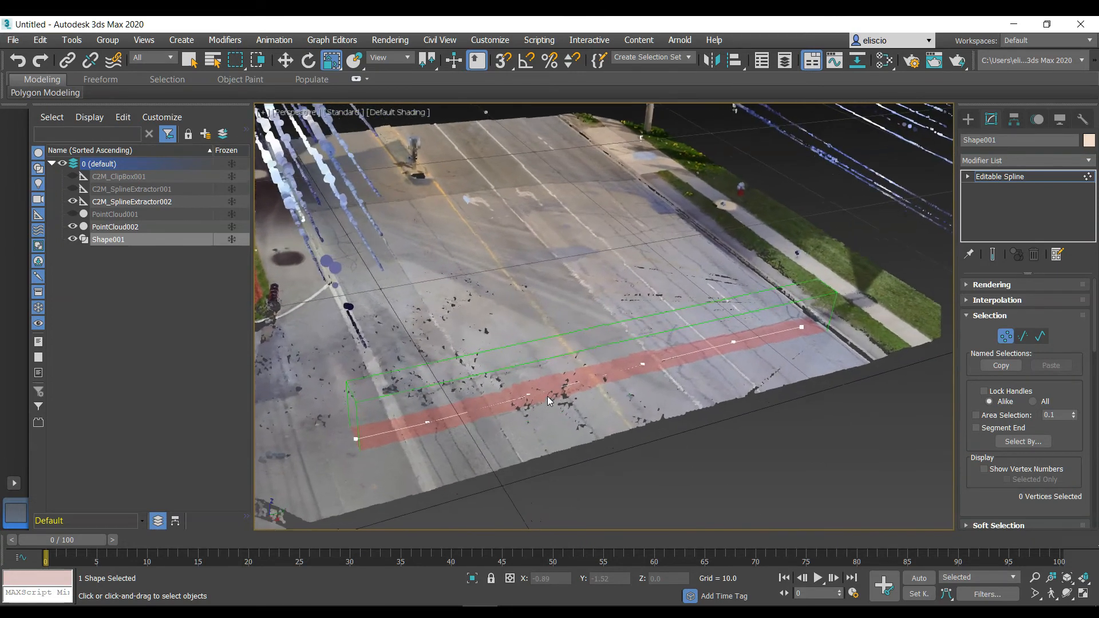
pyautogui.scroll(-2, 548, 368)
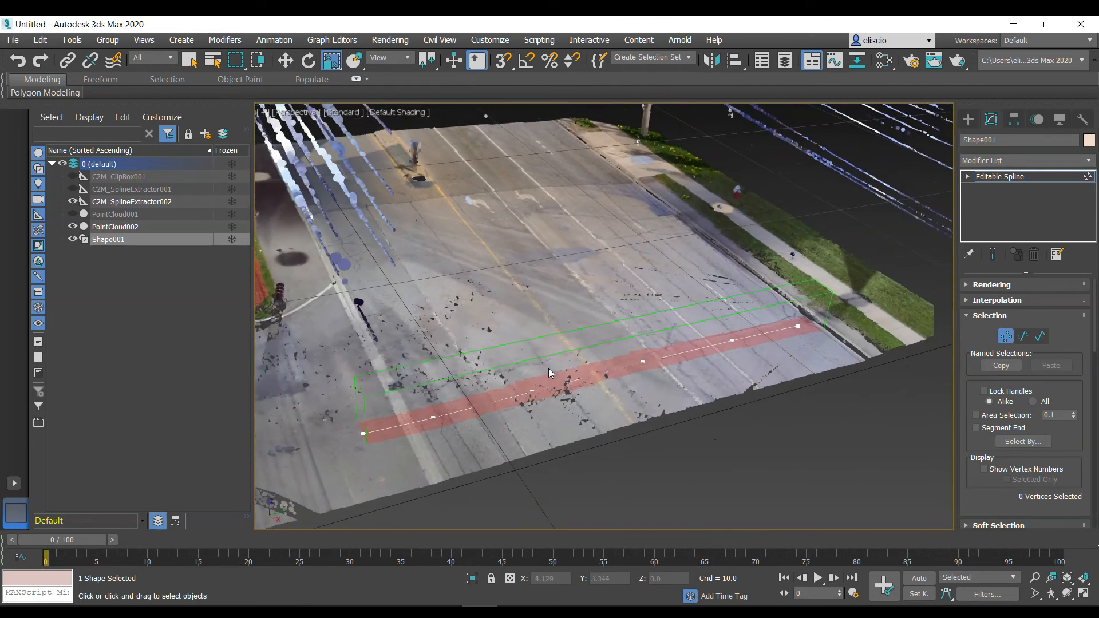
pyautogui.click(191, 287)
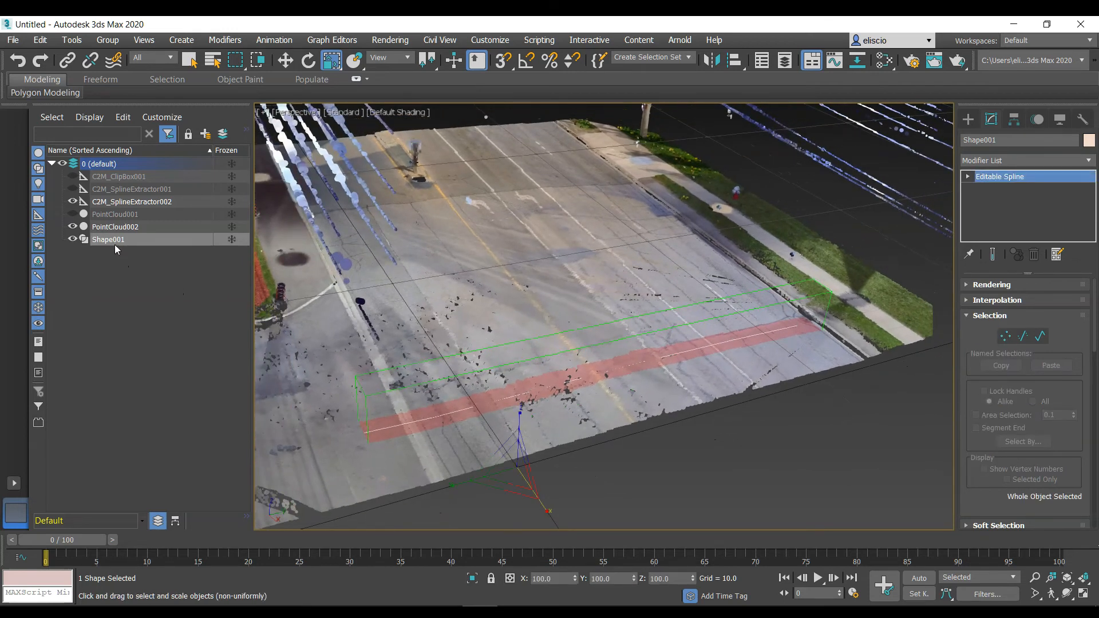
pyautogui.press('Delete')
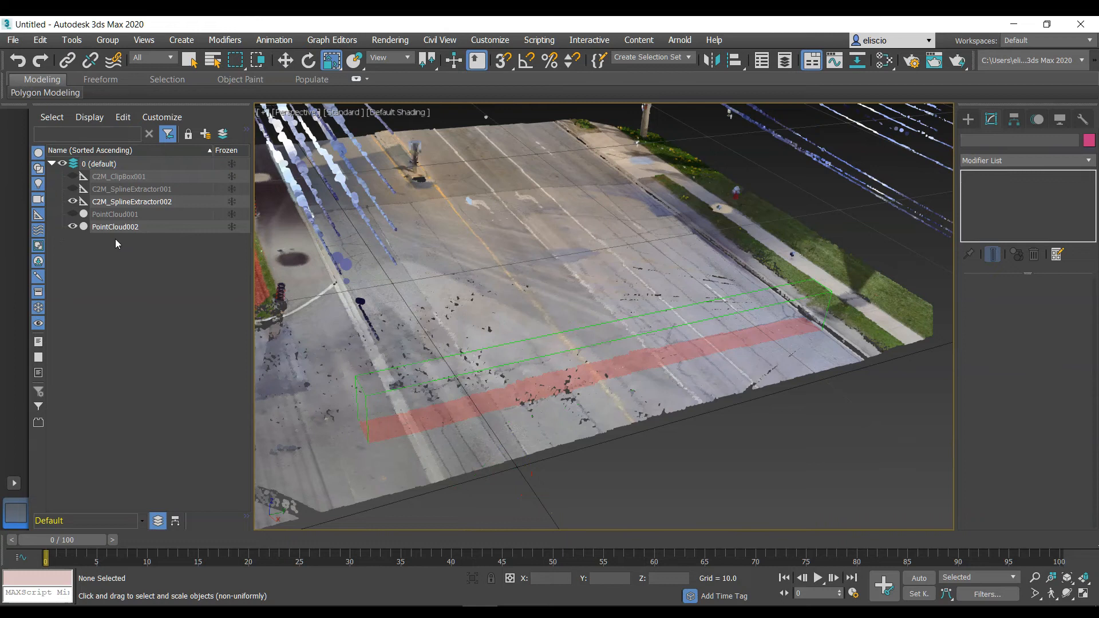
# Step: Set the edit box's Min Distance to 1.0 and create a new spline from its selection
pyautogui.click(122, 203)
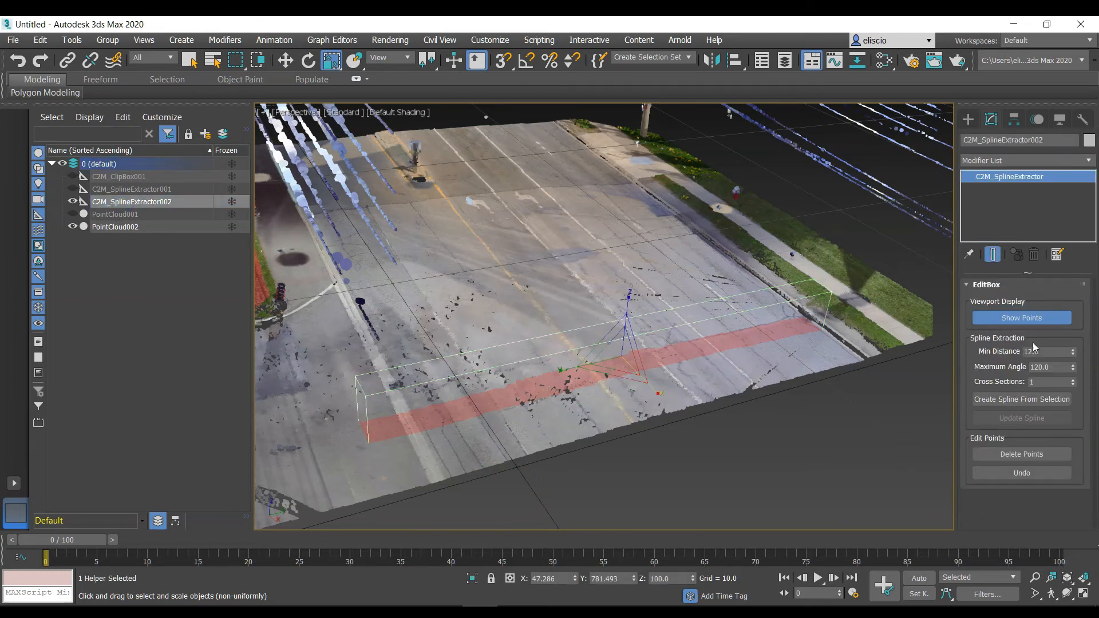
pyautogui.moveTo(1050, 351); pyautogui.dragTo(1025, 351)
pyautogui.write('1')
pyautogui.click(1074, 416)
pyautogui.click(1036, 400)
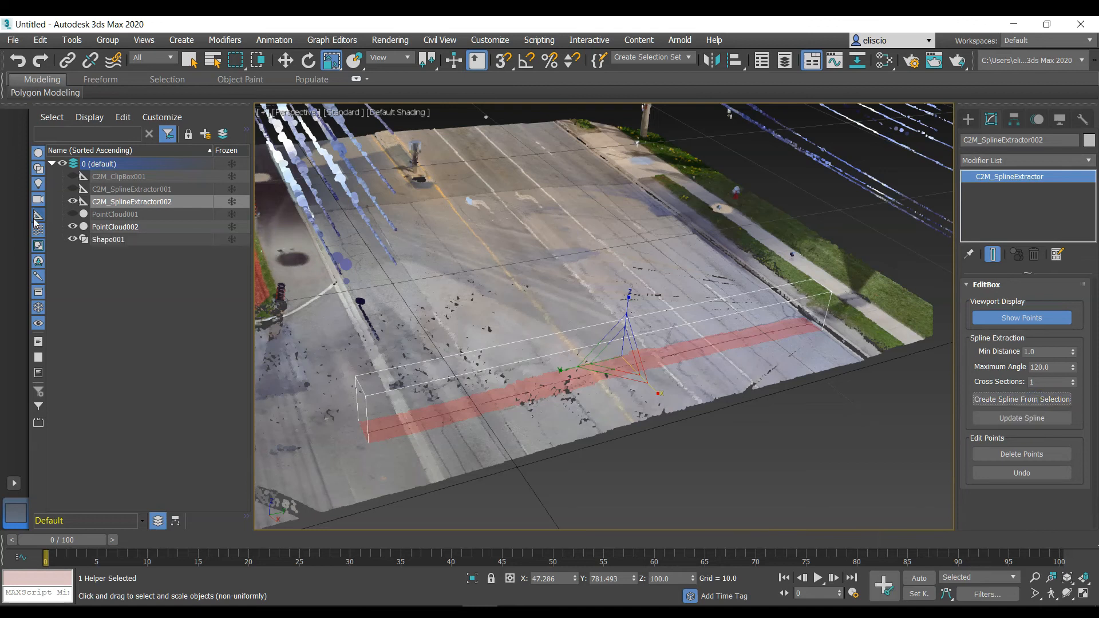
# Step: Examine the vertex spacing of the new spline along the road, and leave vertex editing
pyautogui.click(106, 240)
pyautogui.press('1')
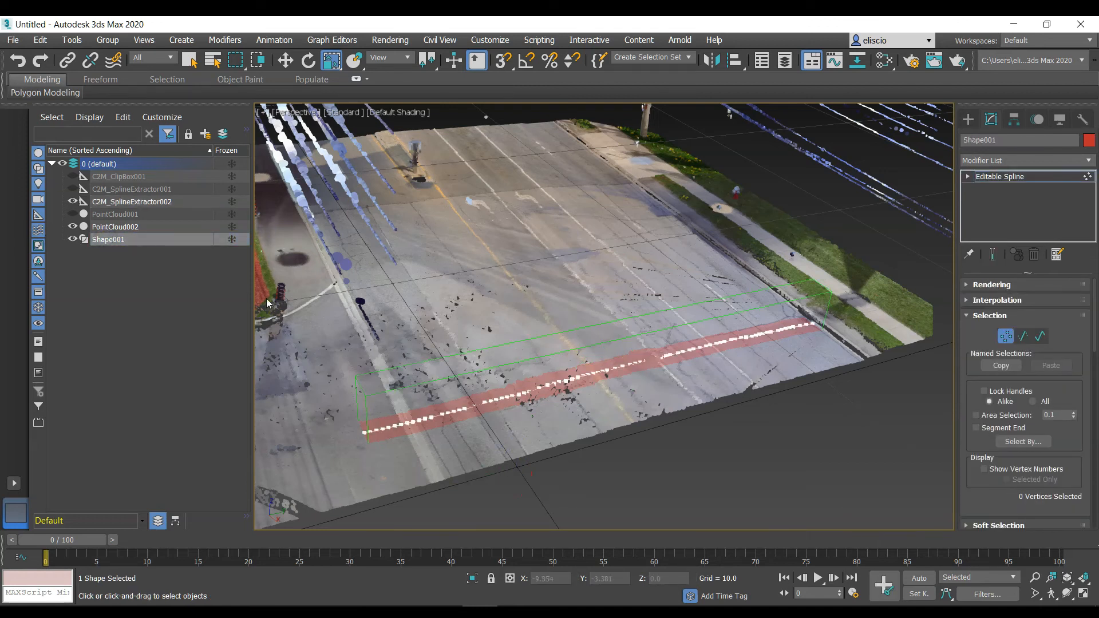
pyautogui.keyDown('alt'); pyautogui.moveTo(594, 429); pyautogui.dragTo(345, 488, button='middle'); pyautogui.keyUp('alt')
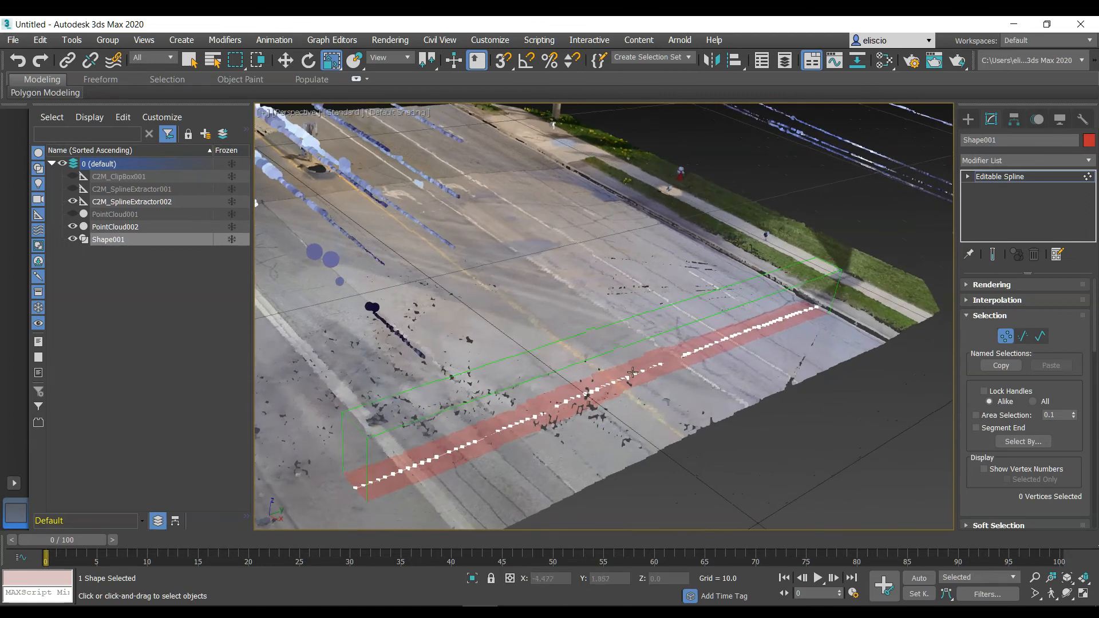
pyautogui.keyDown('alt'); pyautogui.moveTo(793, 311); pyautogui.dragTo(701, 335, button='middle'); pyautogui.keyUp('alt')
pyautogui.scroll(-2, 701, 334)
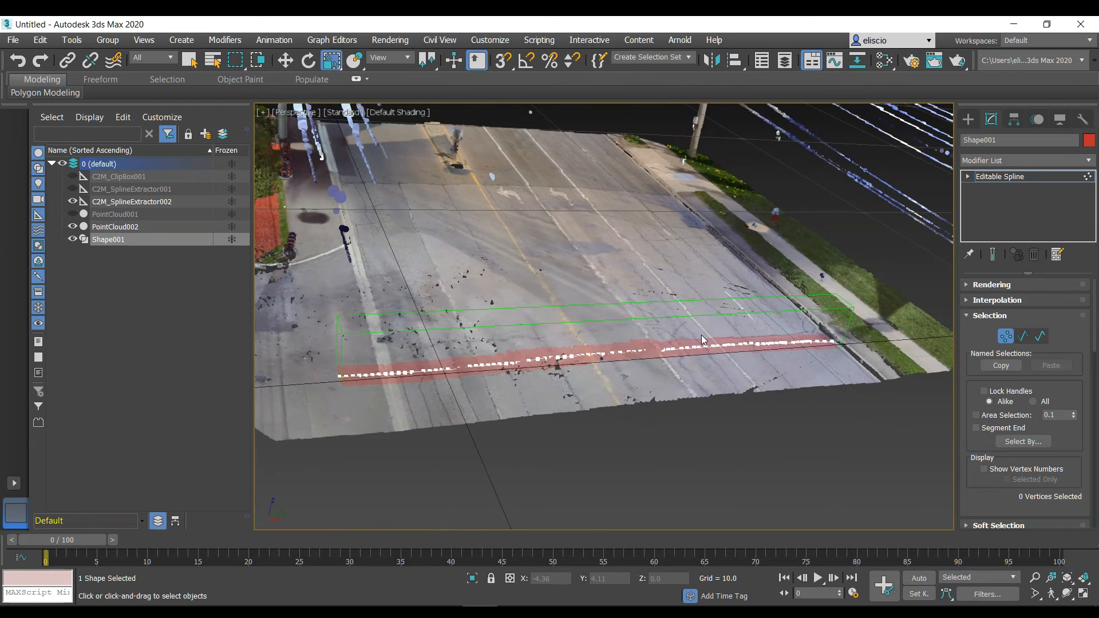
pyautogui.keyDown('alt'); pyautogui.moveTo(794, 462); pyautogui.dragTo(657, 352, button='middle'); pyautogui.keyUp('alt')
pyautogui.click(657, 352)
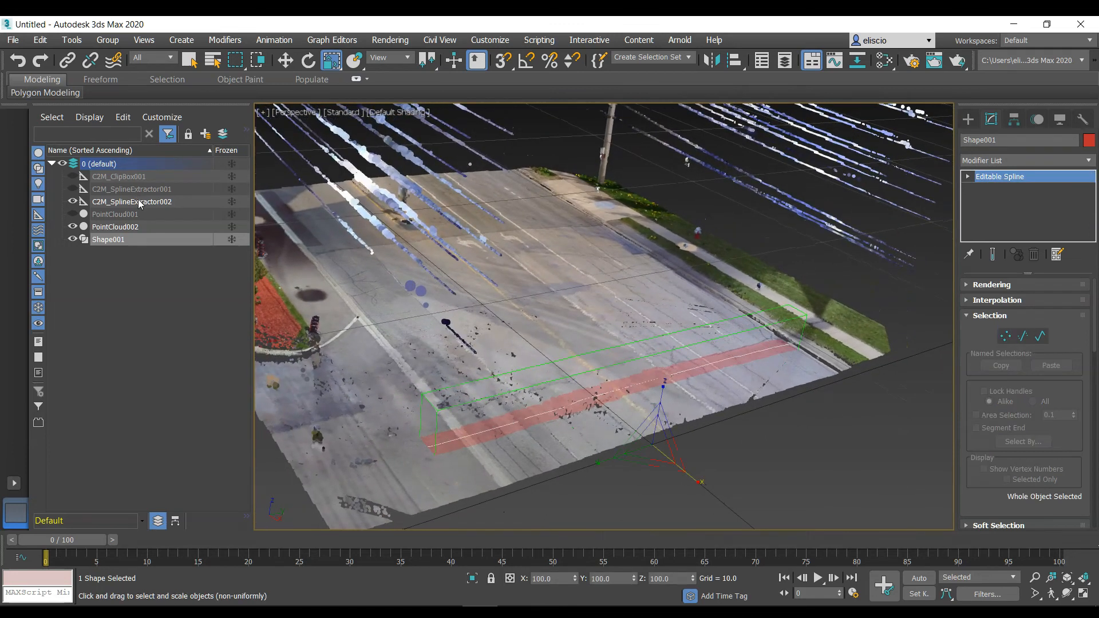
# Step: Update the road spline from the edit box with Min Distance 2.0 and 3 Cross Sections
pyautogui.doubleClick(1043, 350)
pyautogui.write('2')
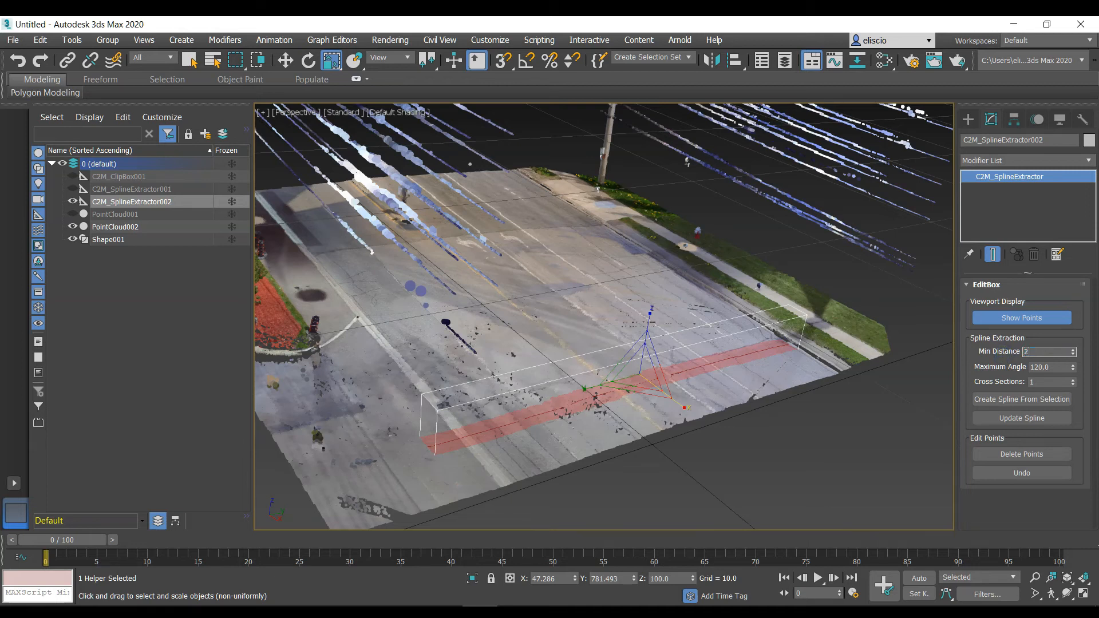
pyautogui.doubleClick(1049, 381)
pyautogui.write('3')
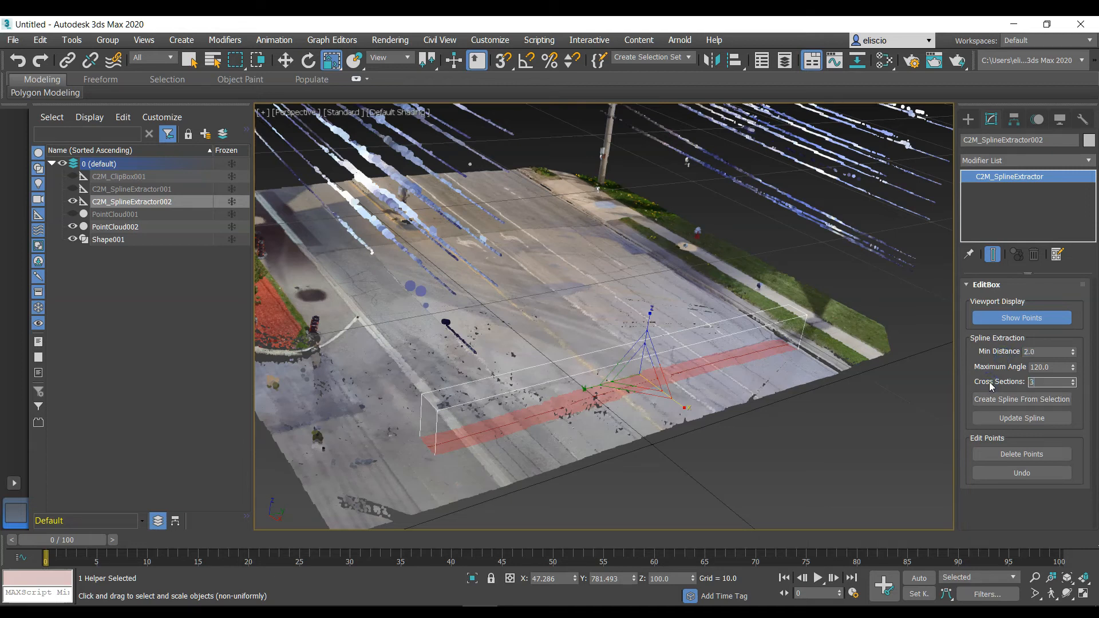
pyautogui.click(1021, 418)
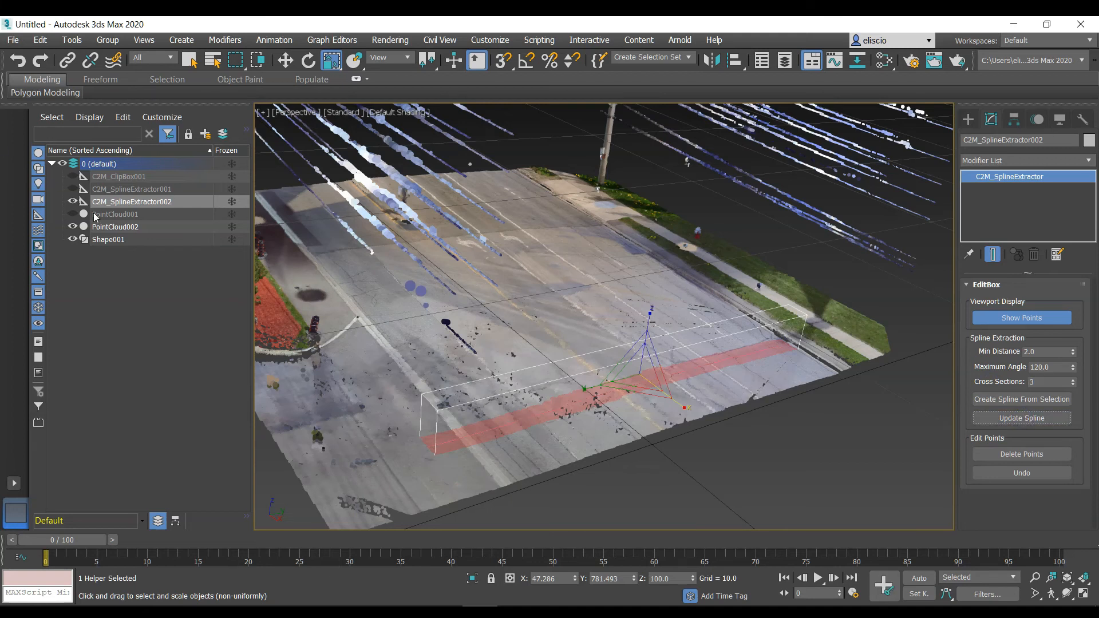
# Step: Examine how the updated spline's vertices and segments run across the traffic lanes
pyautogui.click(111, 242)
pyautogui.press('1')
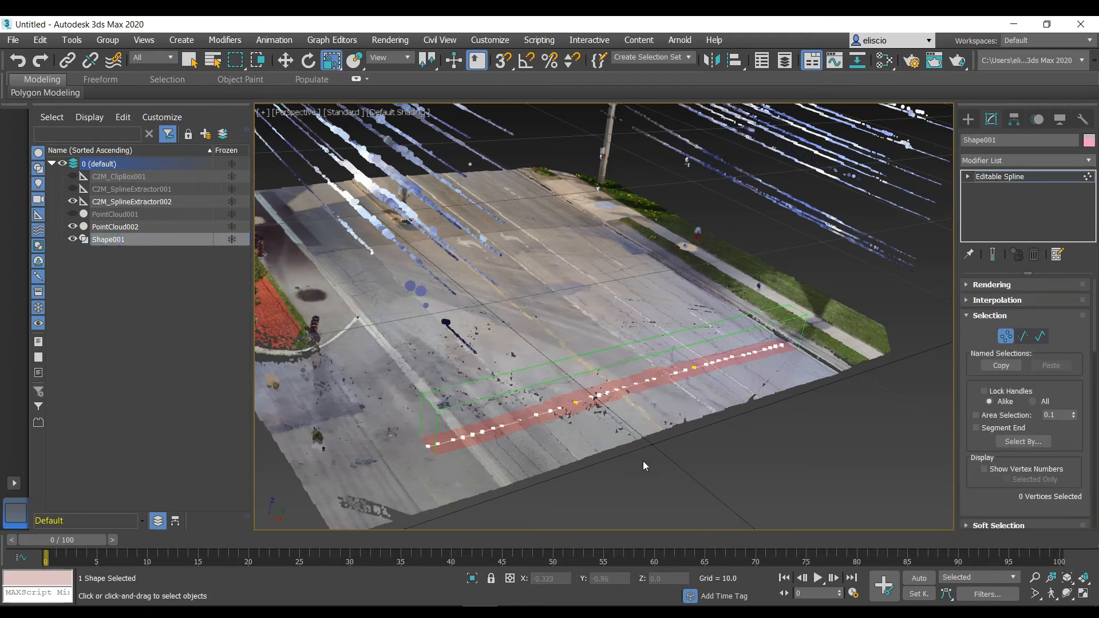
pyautogui.scroll(1, 710, 464)
pyautogui.keyDown('alt'); pyautogui.moveTo(710, 463); pyautogui.dragTo(564, 412, button='middle'); pyautogui.keyUp('alt')
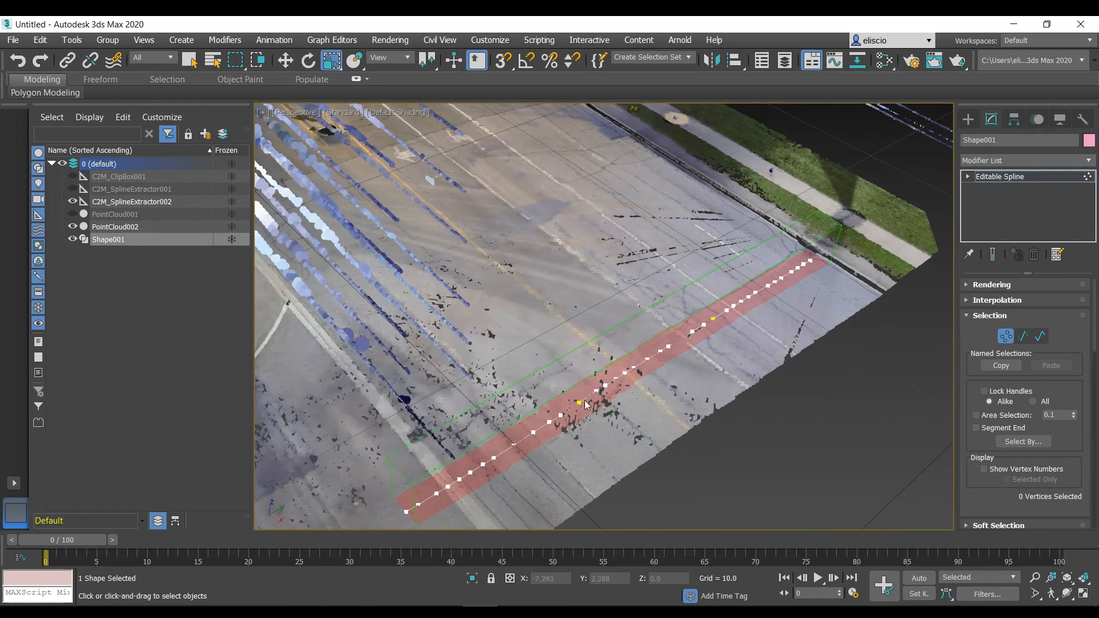
pyautogui.scroll(-2, 584, 405)
pyautogui.press('1')
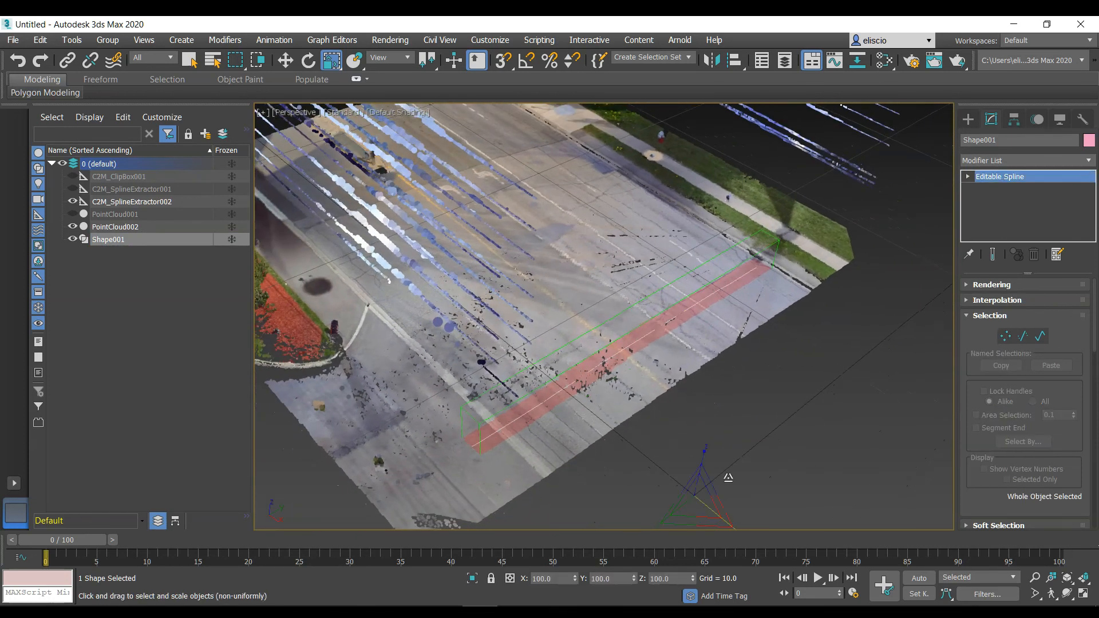
# Step: Move the extracted spline about 9.46 along X, clear of the street point cloud, to view its profile
pyautogui.keyDown('alt'); pyautogui.moveTo(644, 391); pyautogui.dragTo(644, 392, button='middle'); pyautogui.keyUp('alt')
pyautogui.scroll(3, 645, 391)
pyautogui.press('2')
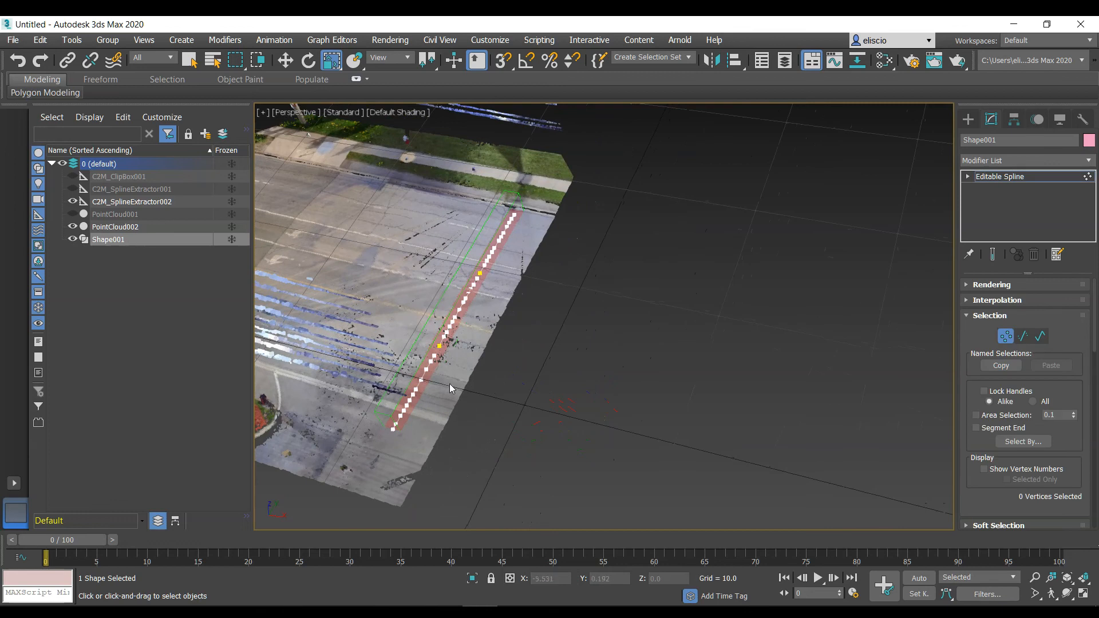
pyautogui.press('2')
pyautogui.press('w')
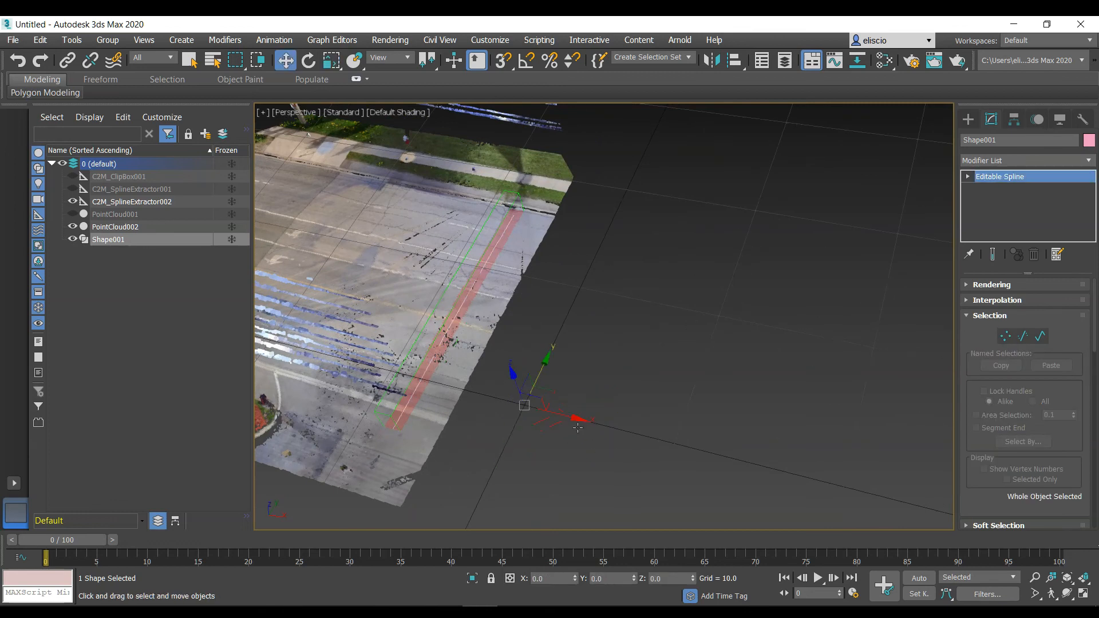
pyautogui.moveTo(566, 416); pyautogui.dragTo(709, 439)
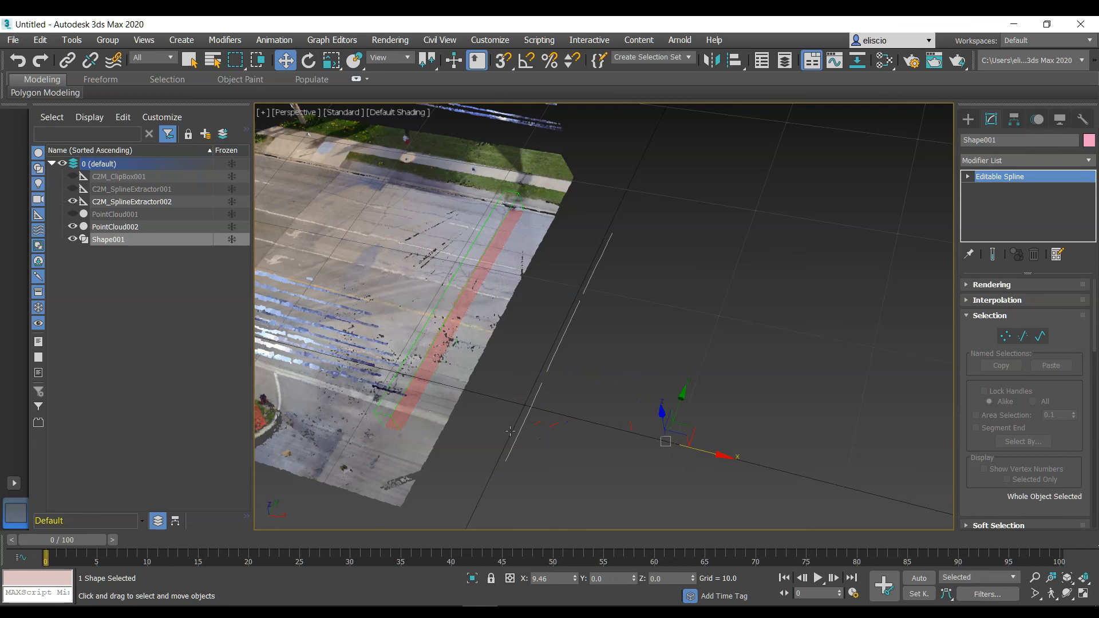
pyautogui.keyDown('alt'); pyautogui.moveTo(628, 356); pyautogui.dragTo(628, 356, button='middle'); pyautogui.keyUp('alt')
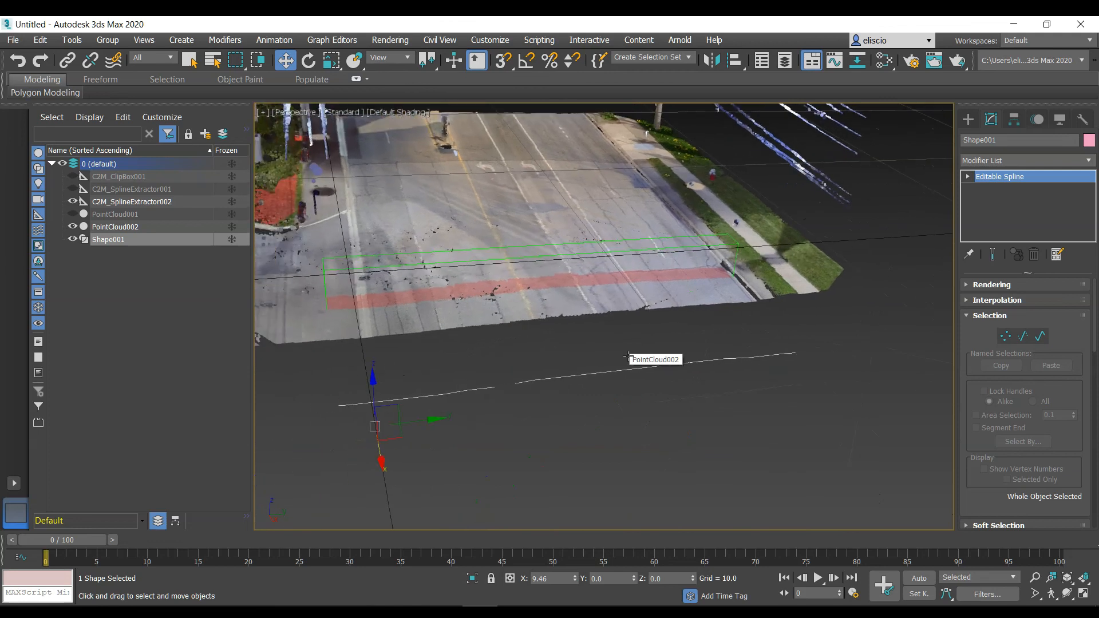